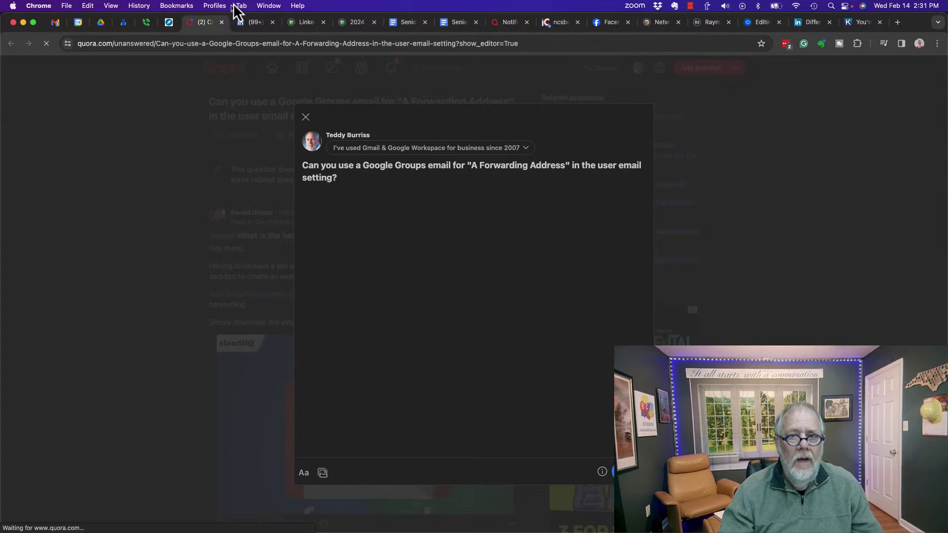
Switch to the testing account's Chrome profile and review its Gmail inbox and the Dust Bunny Collectors group's members and conversations.
{"action": "left_click", "coordinate": [217, 6]}
{"action": "left_click", "coordinate": [232, 23]}
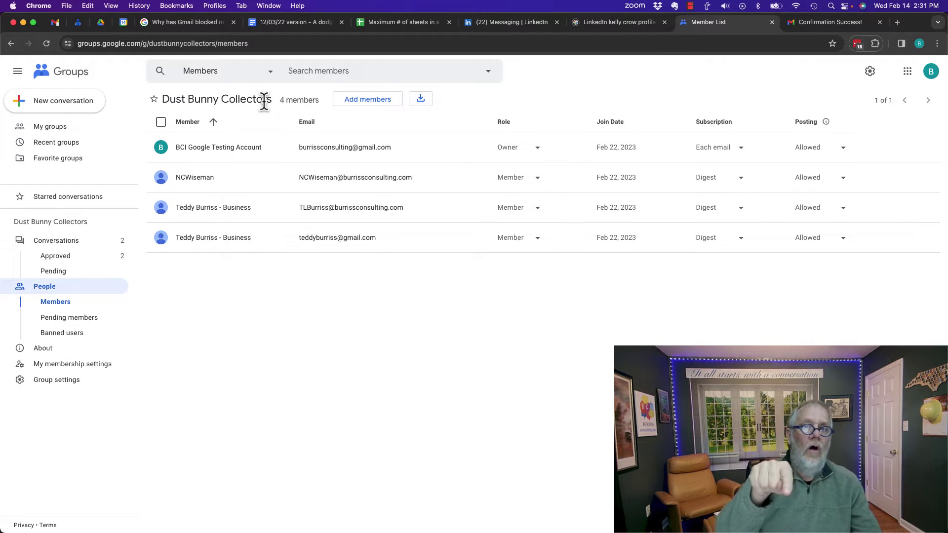
{"action": "left_click", "coordinate": [50, 23]}
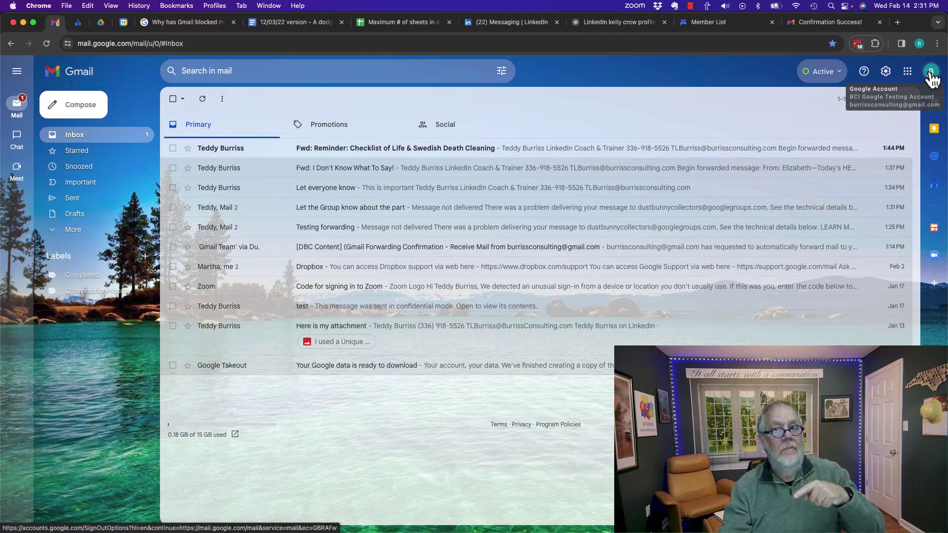
{"action": "left_click", "coordinate": [721, 25]}
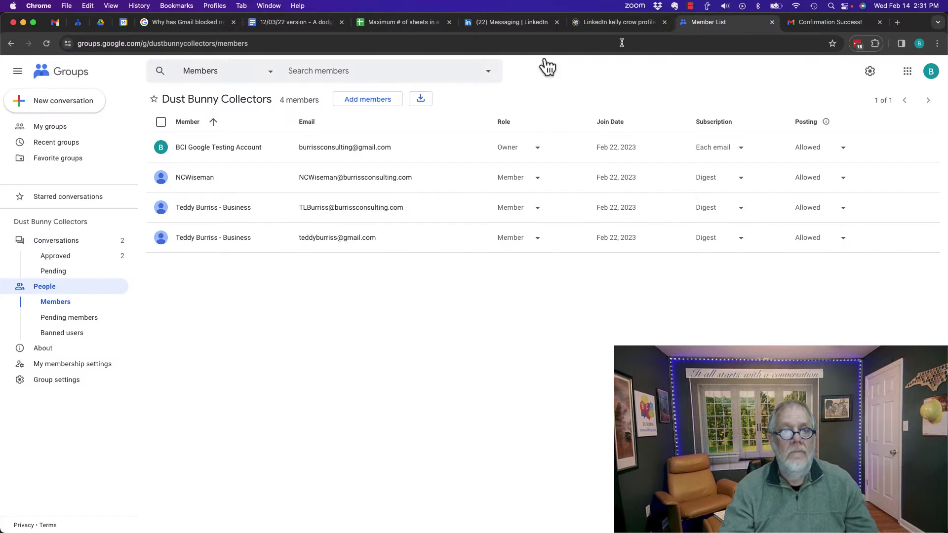
{"action": "left_click", "coordinate": [73, 241]}
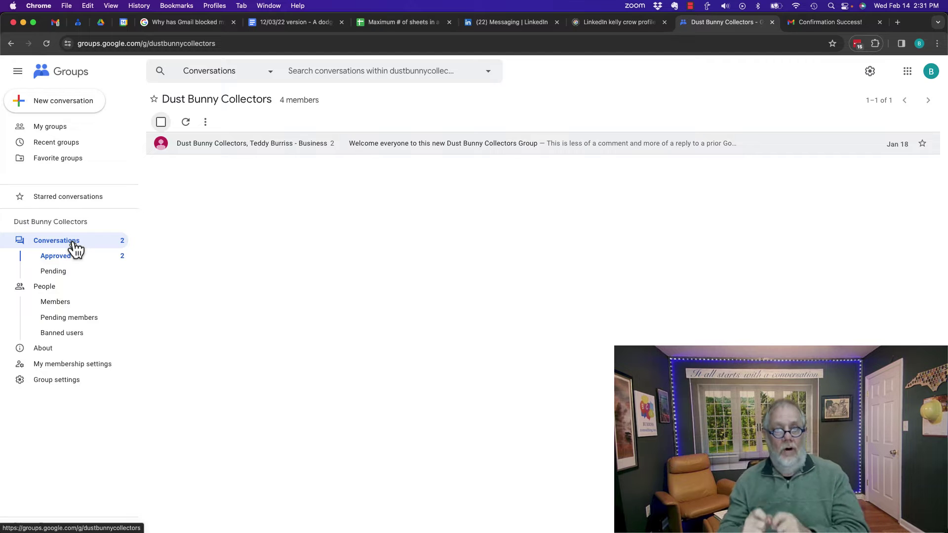
Switch to Gmail, open the full Forwarding and POP/IMAP settings and check the list of available forwarding addresses.
{"action": "left_click", "coordinate": [57, 22]}
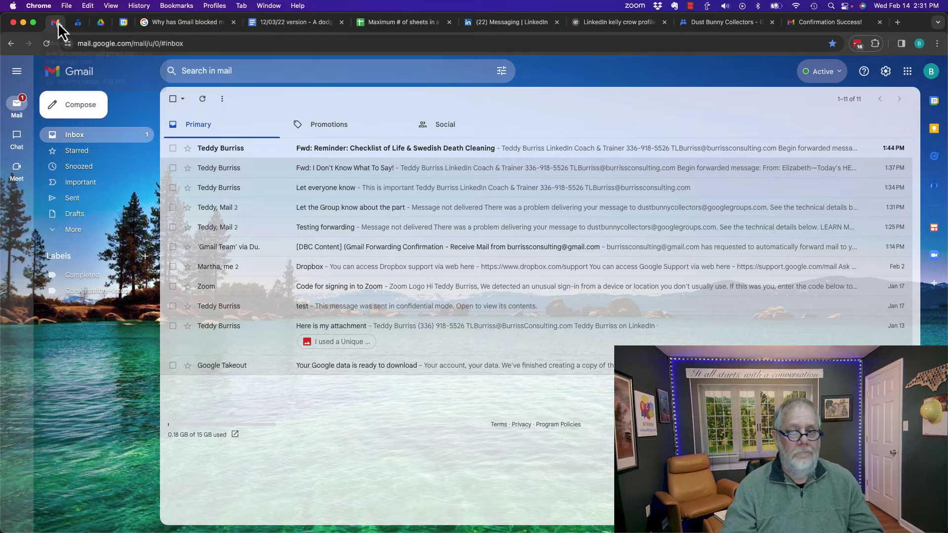
{"action": "left_click", "coordinate": [886, 72]}
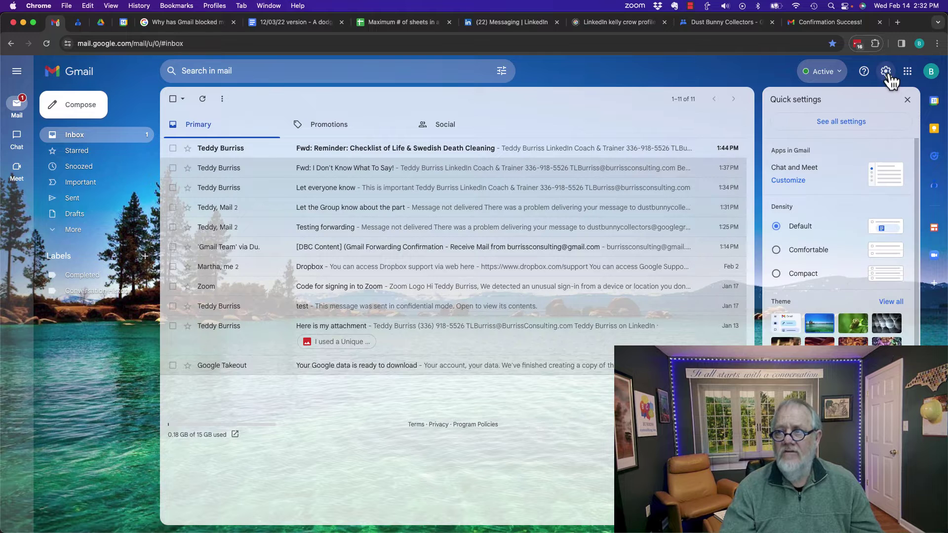
{"action": "left_click", "coordinate": [841, 122]}
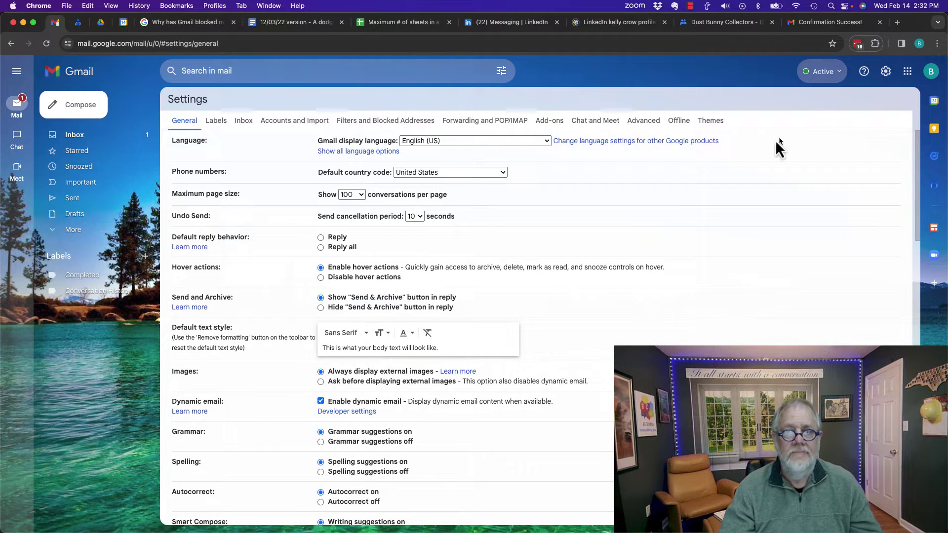
{"action": "left_click", "coordinate": [465, 121]}
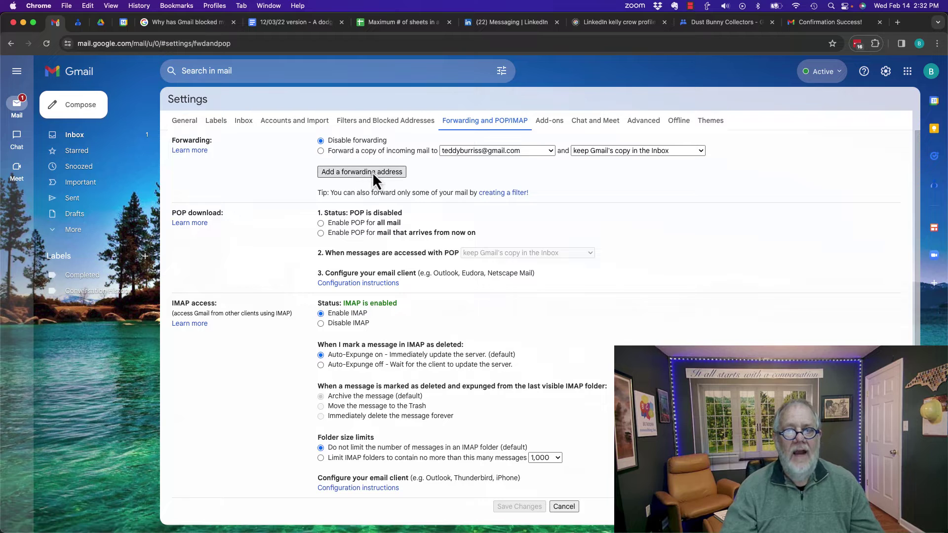
{"action": "left_click", "coordinate": [493, 154]}
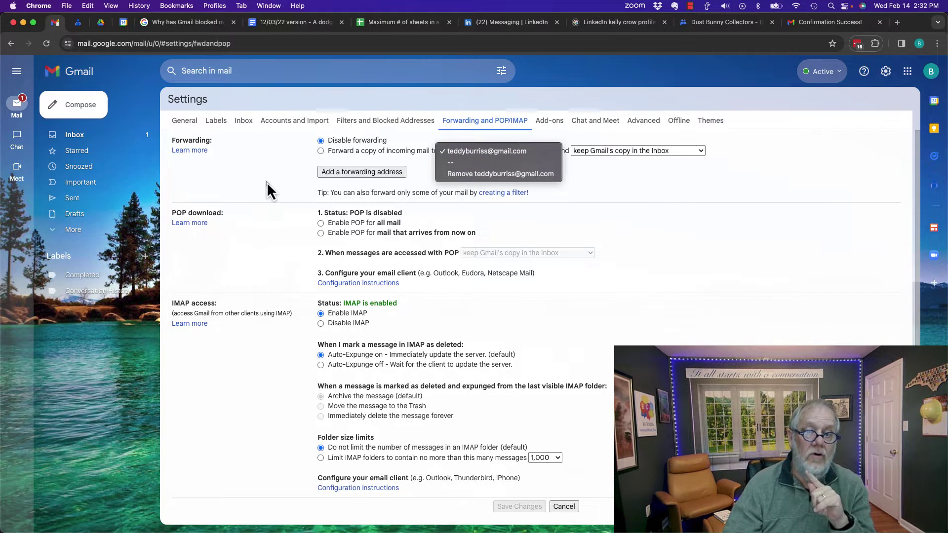
{"action": "left_click", "coordinate": [717, 31]}
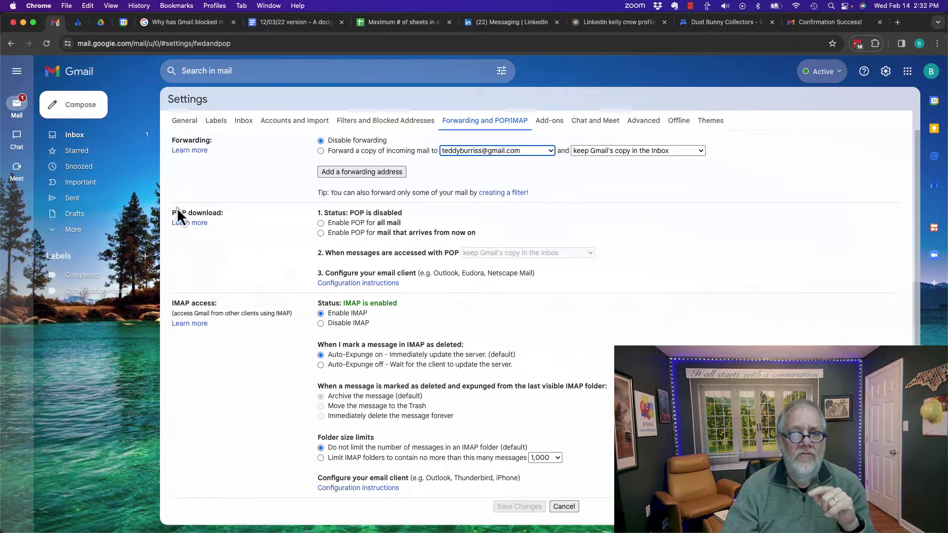
Switch to Google Groups and copy the Dust Bunny Collectors group's email address from its About page.
{"action": "left_click", "coordinate": [737, 22]}
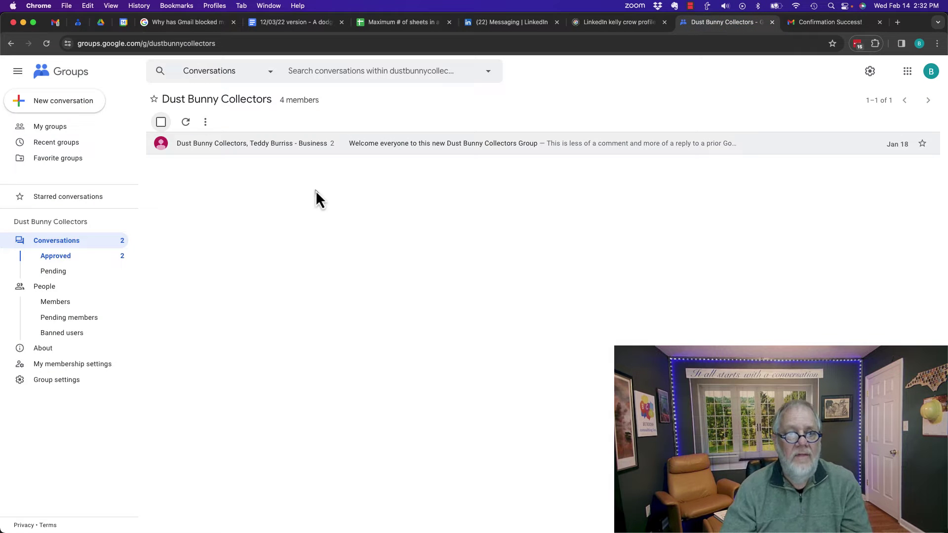
{"action": "left_click", "coordinate": [44, 348]}
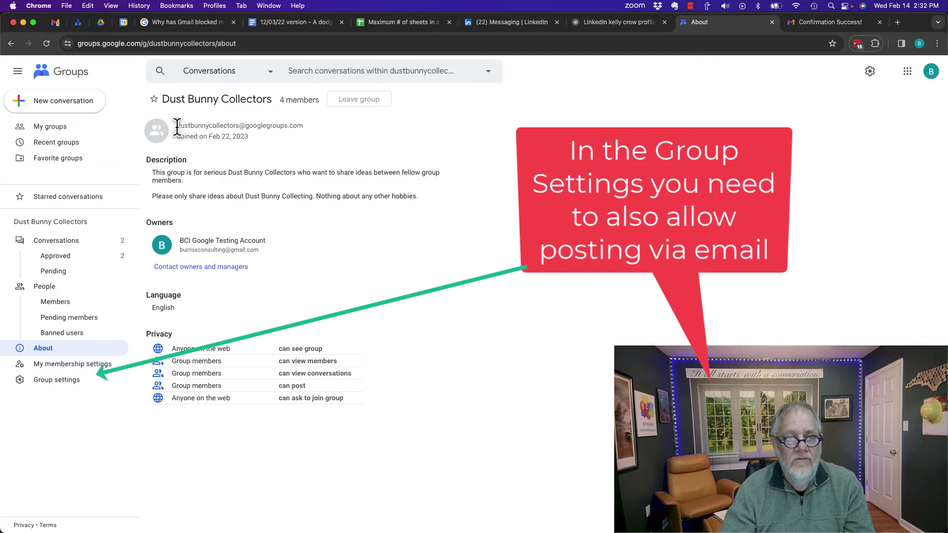
{"action": "left_click_drag", "start_coordinate": [177, 127], "coordinate": [302, 126]}
{"action": "key", "text": "super+c"}
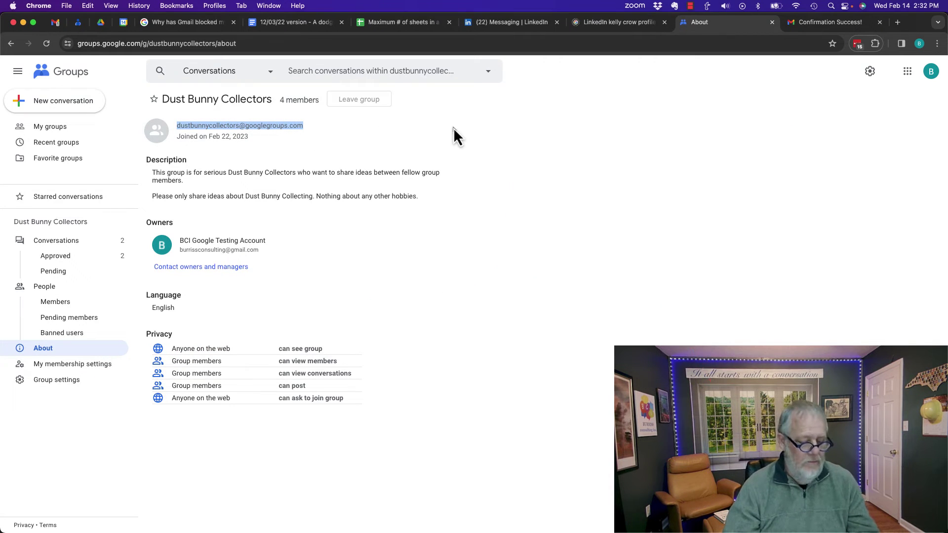
Switch to Gmail, add the copied group email as a forwarding address, and proceed with the confirmation request.
{"action": "left_click", "coordinate": [59, 25]}
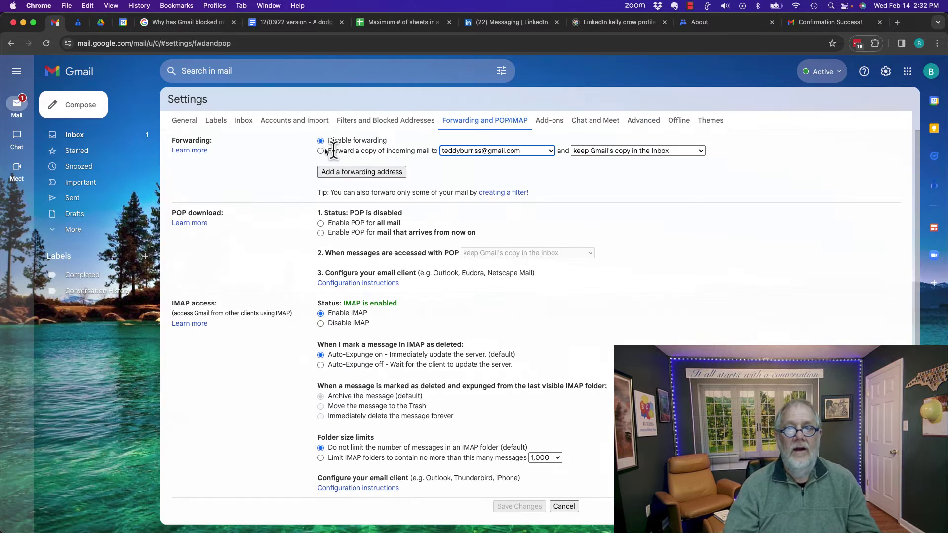
{"action": "left_click", "coordinate": [368, 175]}
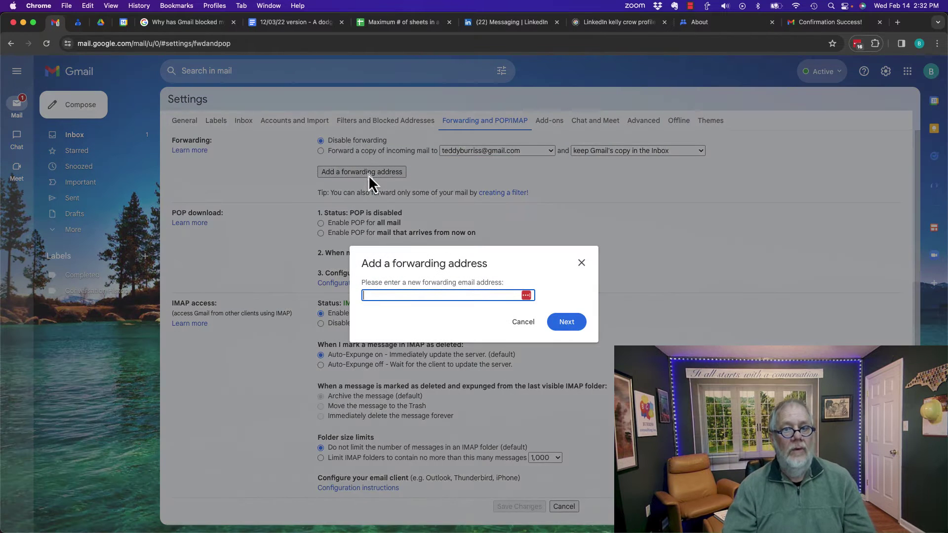
{"action": "key", "text": "super+v"}
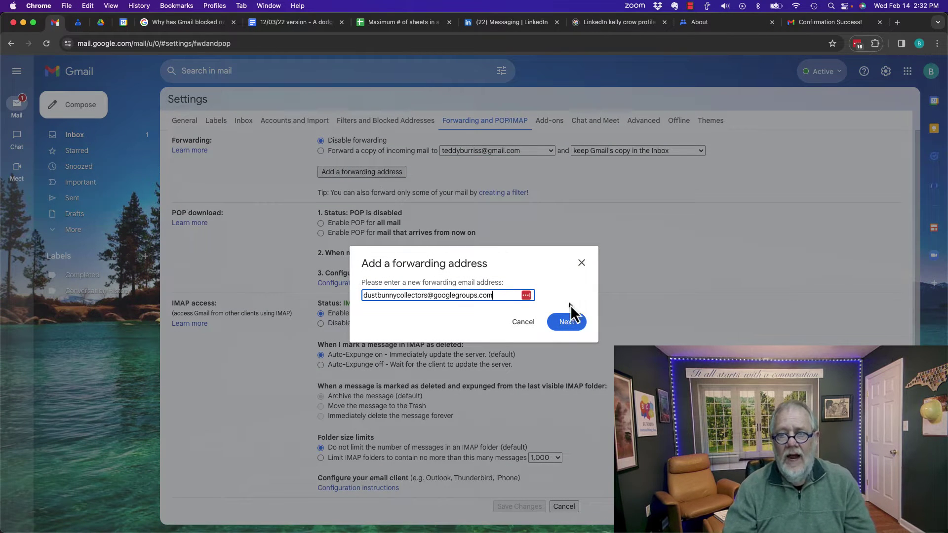
{"action": "left_click", "coordinate": [569, 324]}
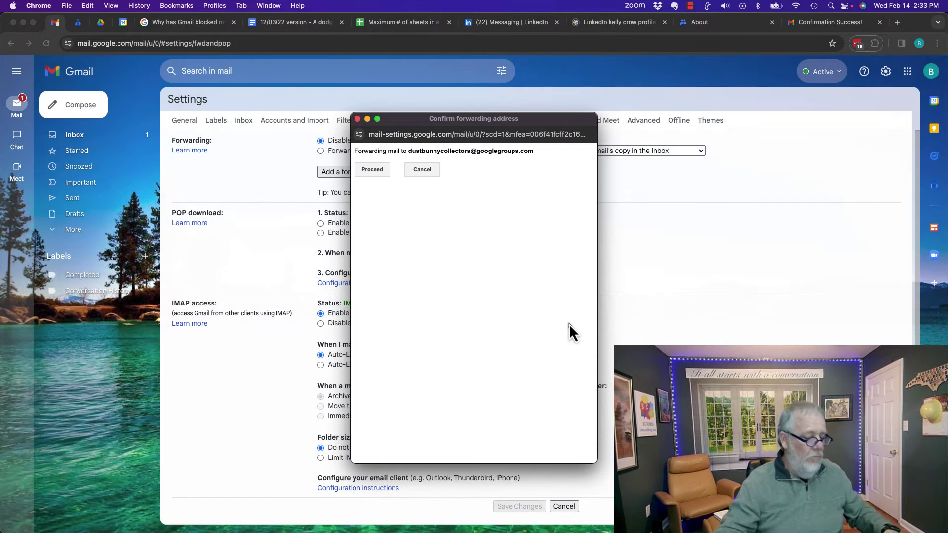
{"action": "left_click", "coordinate": [372, 169]}
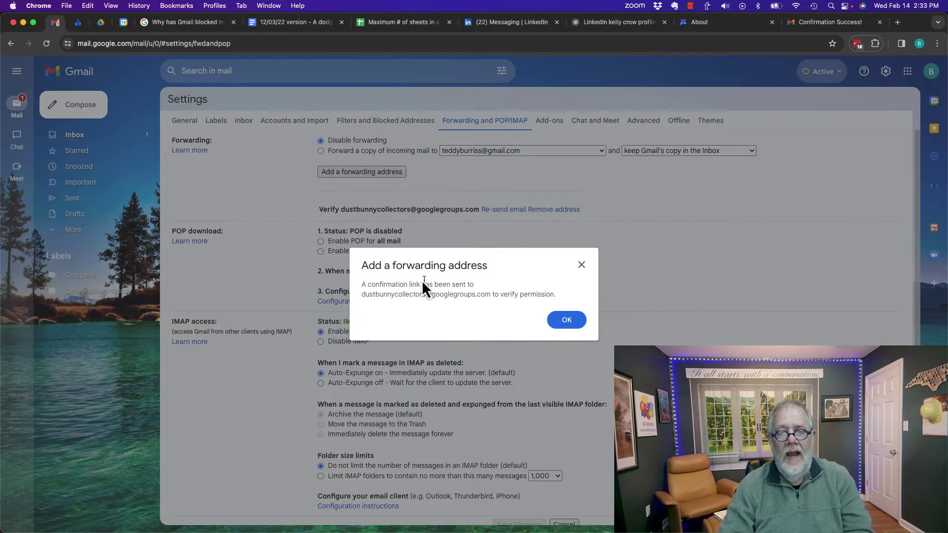
{"action": "left_click_drag", "start_coordinate": [372, 285], "coordinate": [483, 289]}
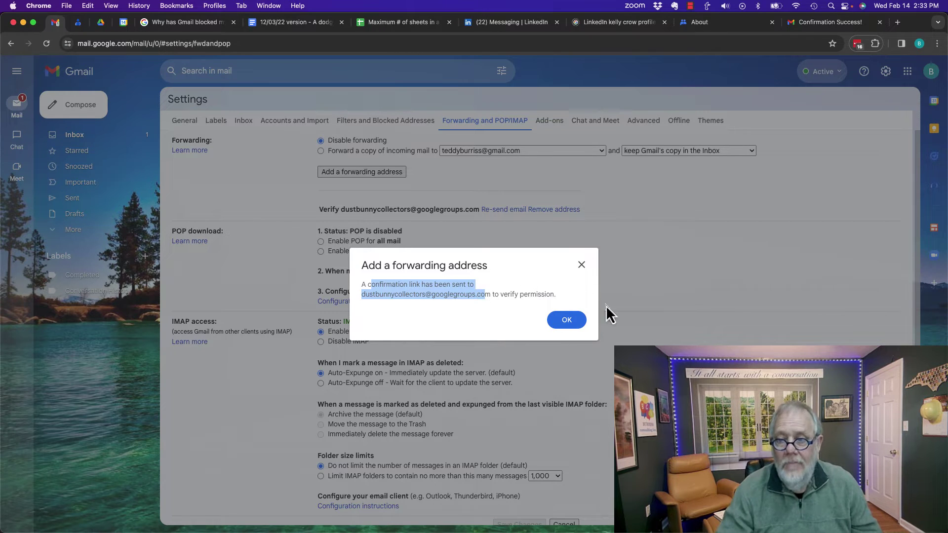
{"action": "left_click", "coordinate": [567, 321]}
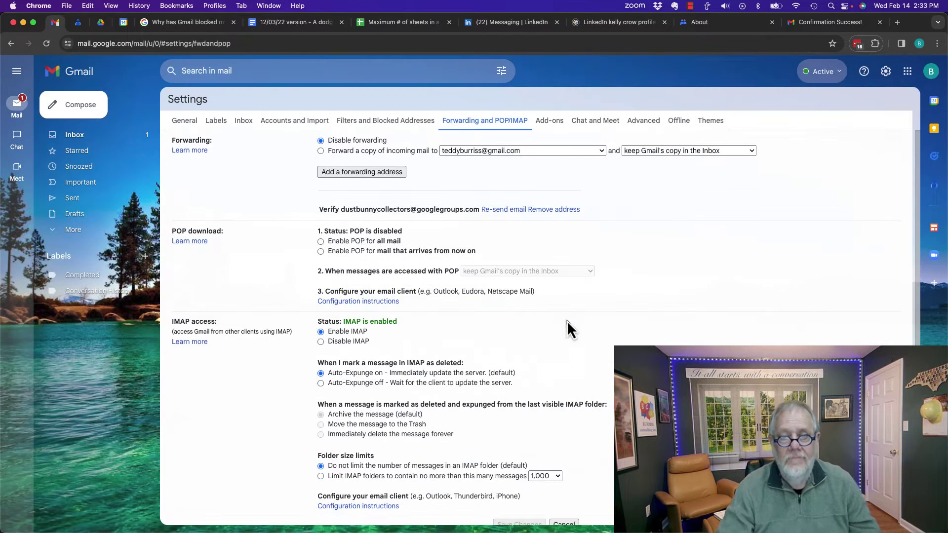
Switch to Google Groups and refresh the Dust Bunny Collectors conversations to check for the forwarding confirmation message.
{"action": "left_click", "coordinate": [699, 22]}
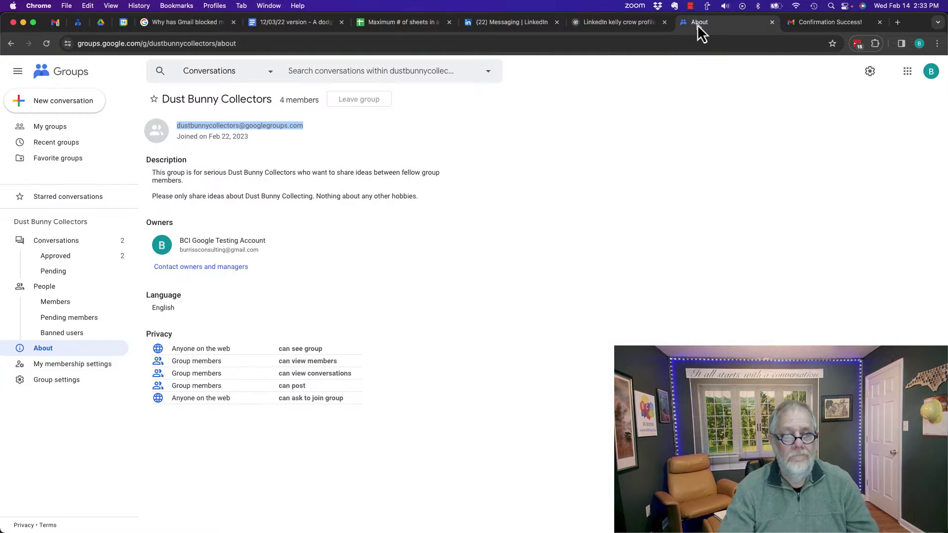
{"action": "left_click", "coordinate": [69, 241]}
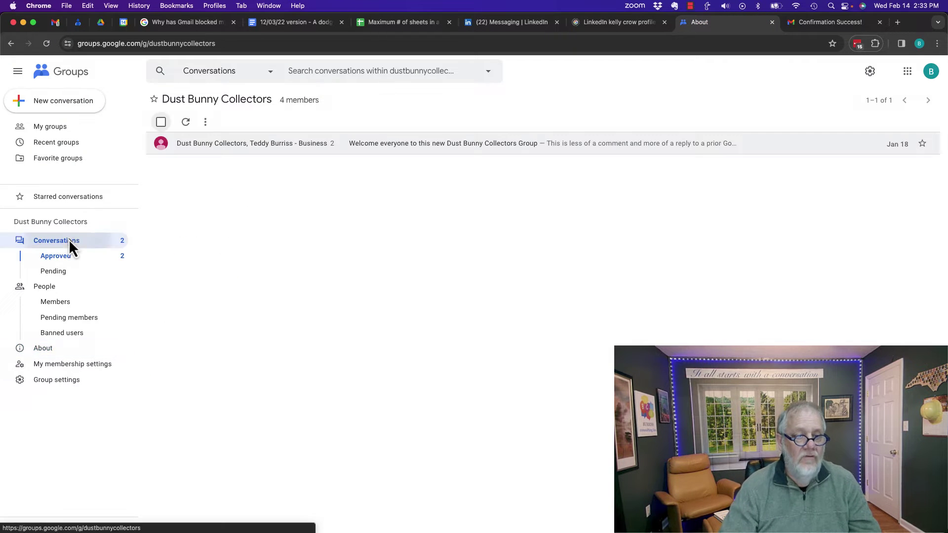
{"action": "left_click", "coordinate": [186, 122]}
{"action": "left_click", "coordinate": [189, 123]}
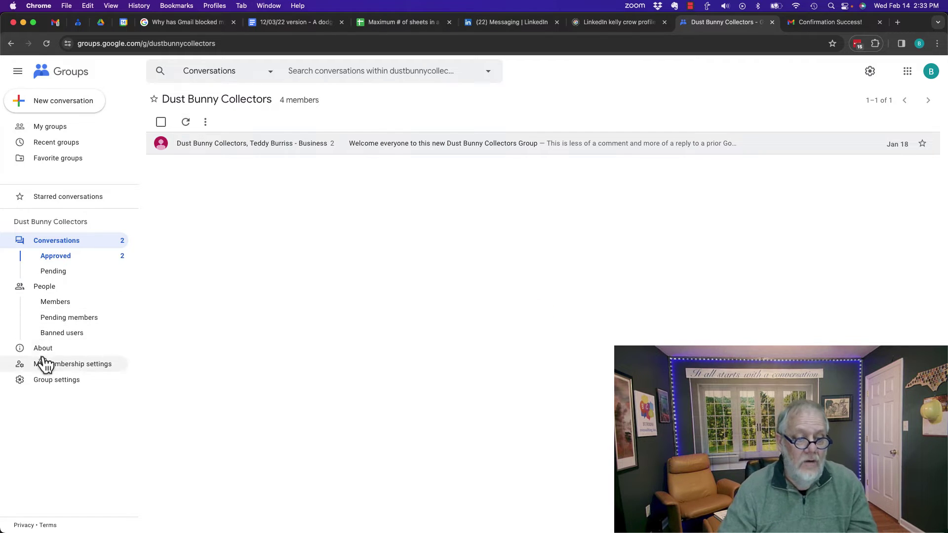
Set who can post to Anyone on the web in the Dust Bunny Collectors group settings and save the changes.
{"action": "left_click", "coordinate": [57, 380]}
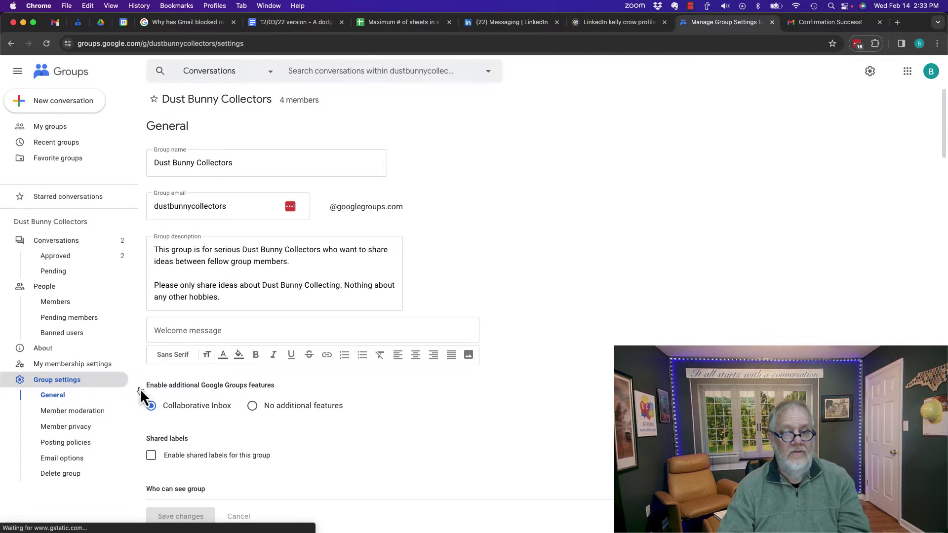
{"action": "scroll", "coordinate": [399, 447], "scroll_direction": "down", "scroll_amount": 7}
{"action": "scroll", "coordinate": [400, 444], "scroll_direction": "down", "scroll_amount": 3}
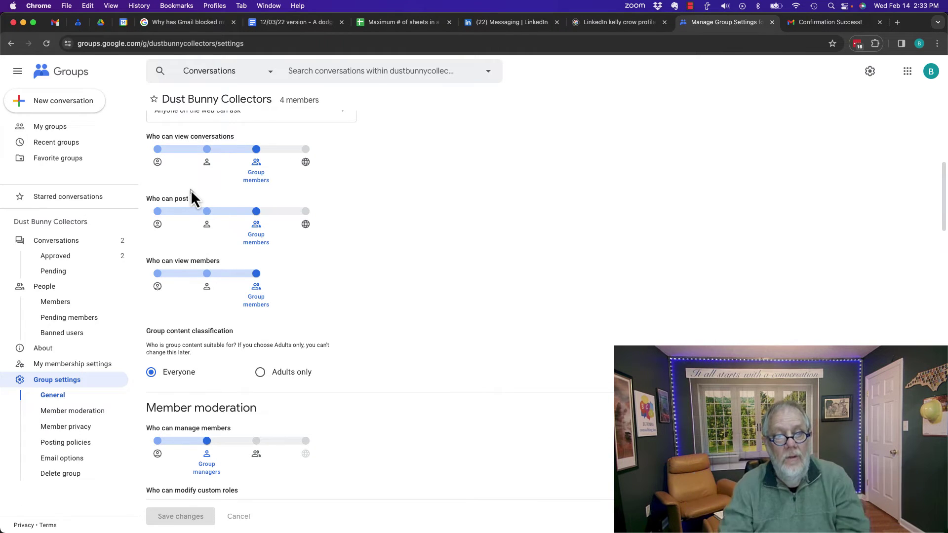
{"action": "left_click", "coordinate": [305, 212]}
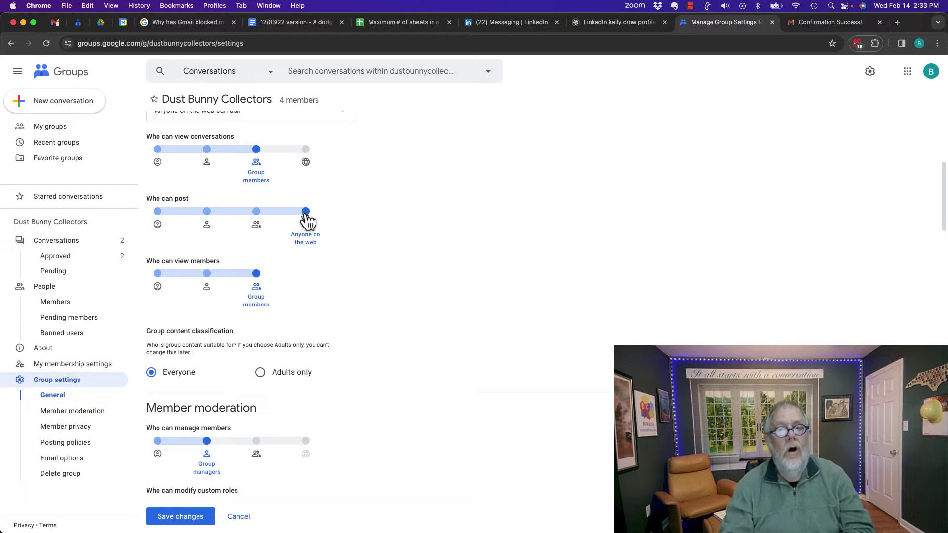
{"action": "left_click", "coordinate": [192, 523]}
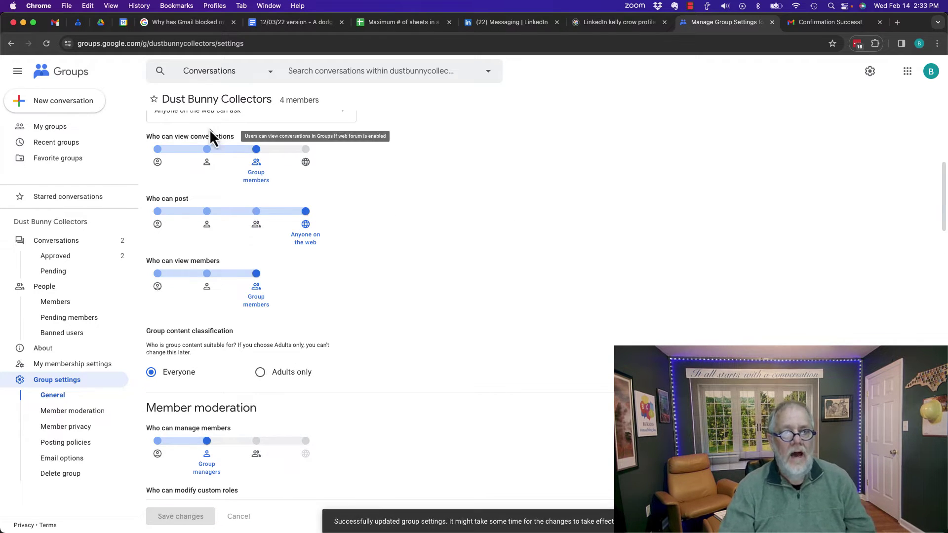
Return to the group's conversations and reload the list to look again for the confirmation message.
{"action": "left_click", "coordinate": [53, 242]}
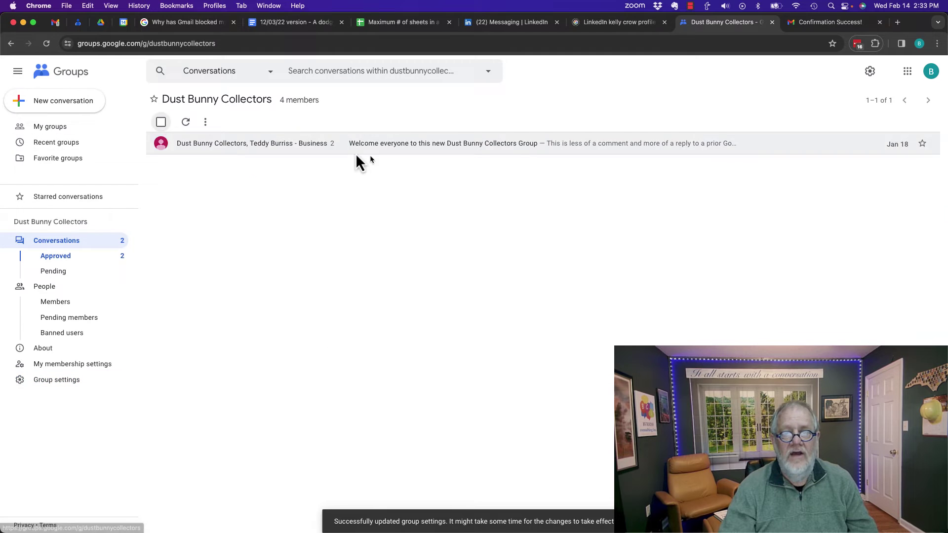
{"action": "left_click", "coordinate": [186, 123]}
{"action": "left_click", "coordinate": [185, 123]}
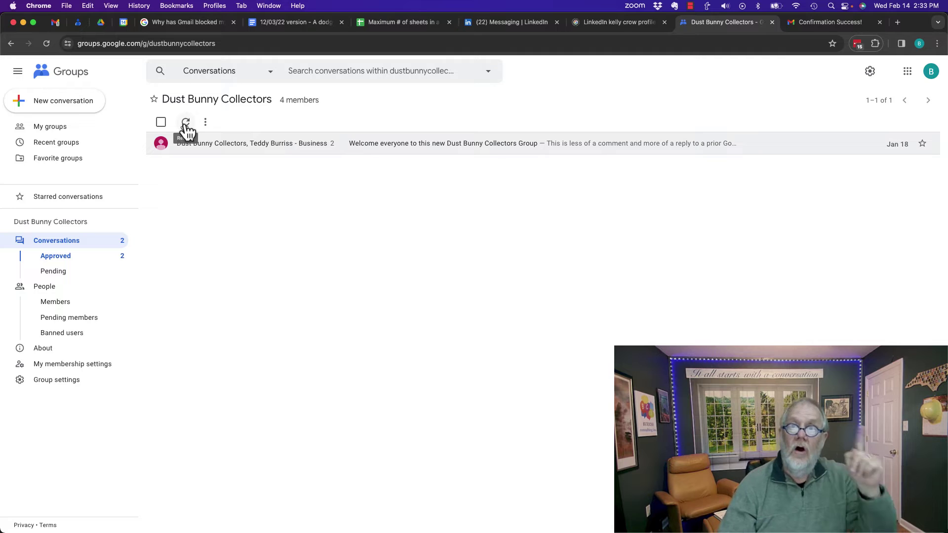
Switch to Gmail's forwarding settings and re-send the verification email to the group's address.
{"action": "left_click", "coordinate": [54, 25]}
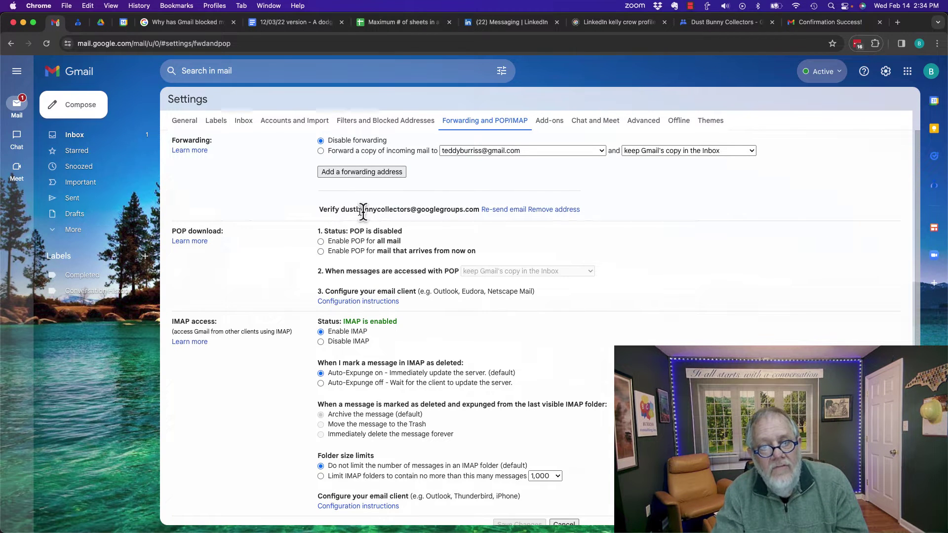
{"action": "left_click_drag", "start_coordinate": [339, 210], "coordinate": [430, 208]}
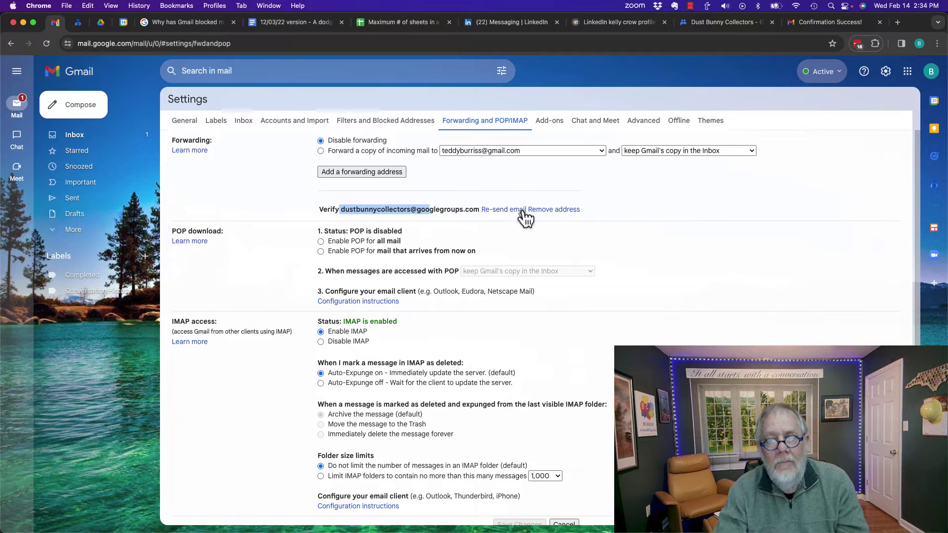
{"action": "left_click", "coordinate": [508, 210]}
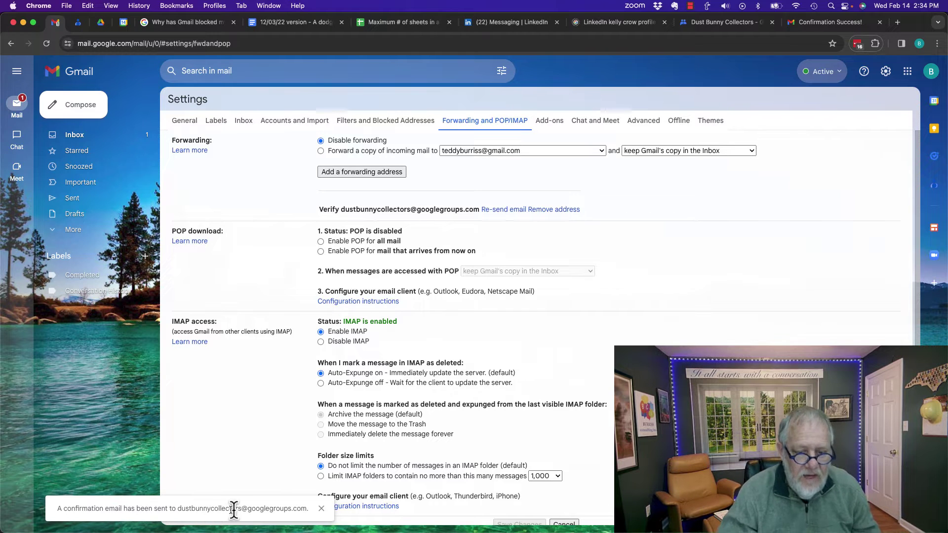
Switch to Google Groups, refresh the group's conversations and open the Gmail Forwarding Confirmation message.
{"action": "left_click", "coordinate": [711, 25]}
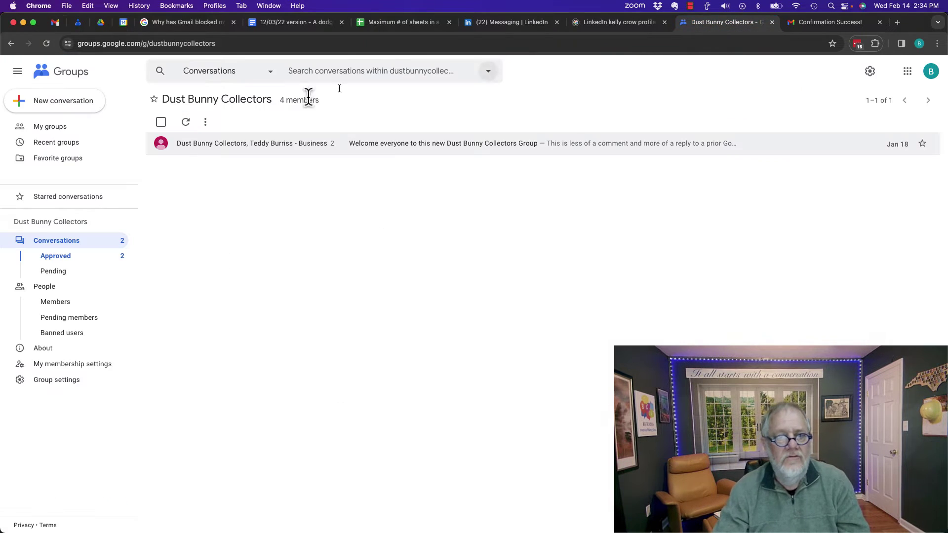
{"action": "left_click", "coordinate": [185, 123]}
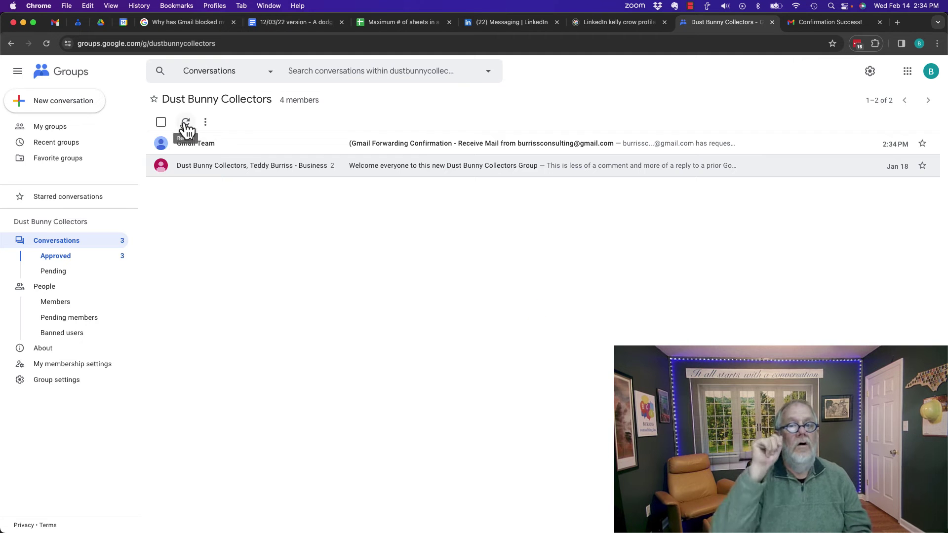
{"action": "left_click", "coordinate": [197, 143]}
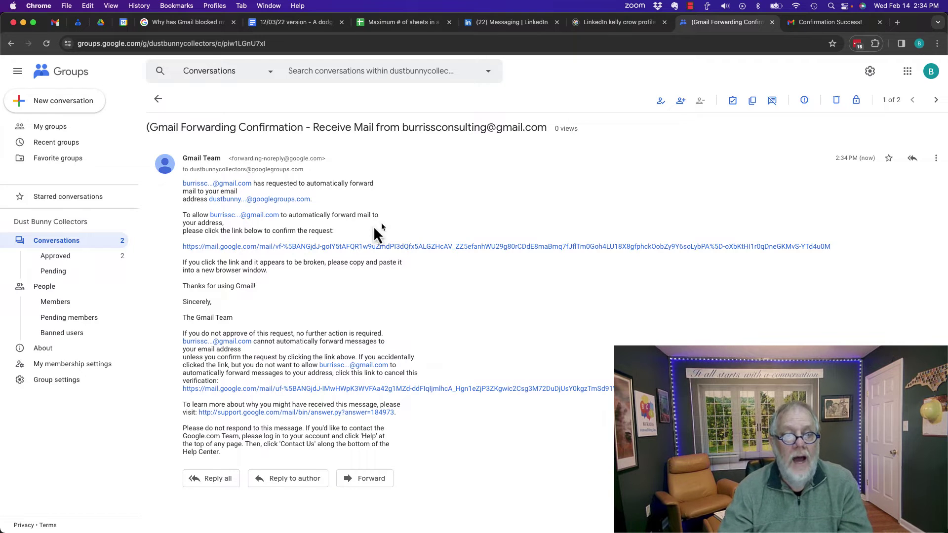
Follow the confirmation link in the Gmail Team message and confirm forwarding mail to the Dust Bunny Collectors group's address.
{"action": "left_click_drag", "start_coordinate": [208, 231], "coordinate": [316, 231]}
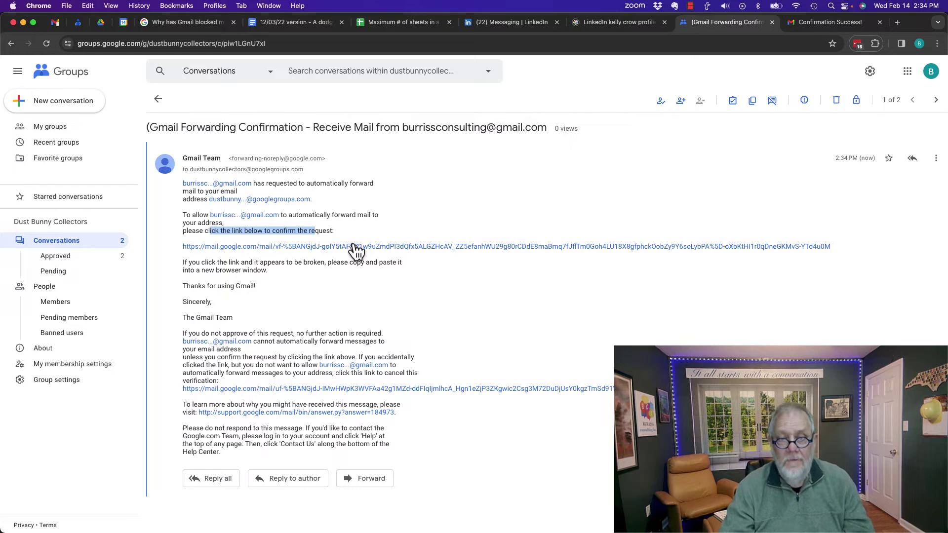
{"action": "left_click", "coordinate": [355, 246]}
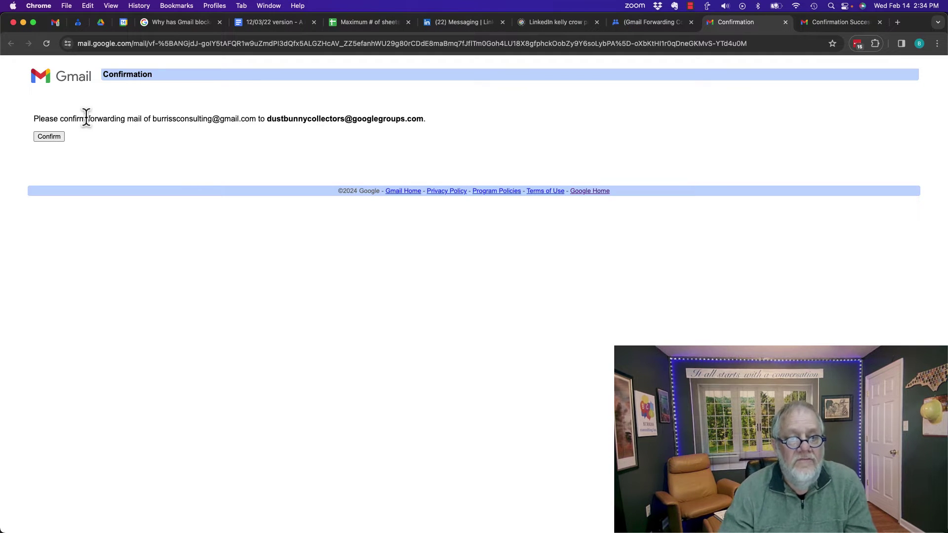
{"action": "left_click_drag", "start_coordinate": [86, 117], "coordinate": [464, 120]}
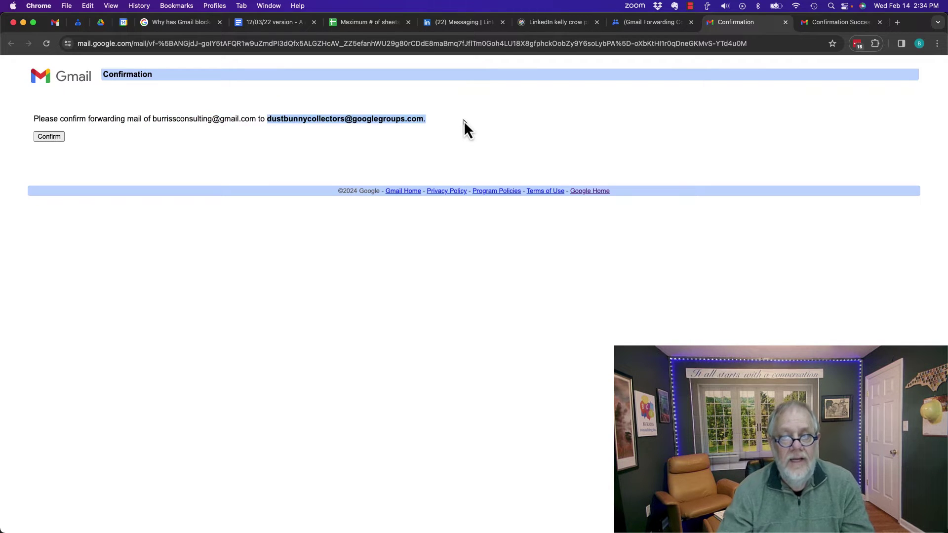
{"action": "left_click", "coordinate": [46, 136]}
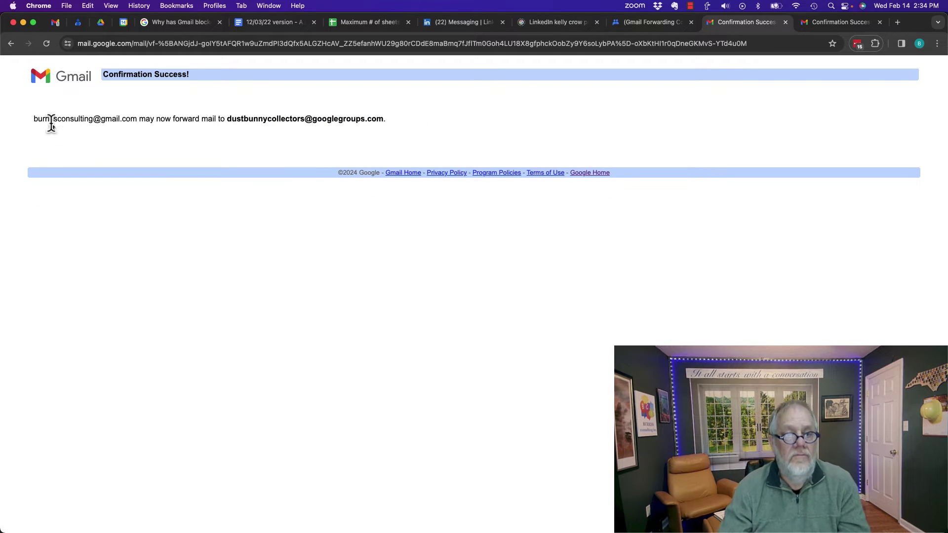
{"action": "left_click_drag", "start_coordinate": [48, 120], "coordinate": [228, 119]}
{"action": "left_click", "coordinate": [230, 118]}
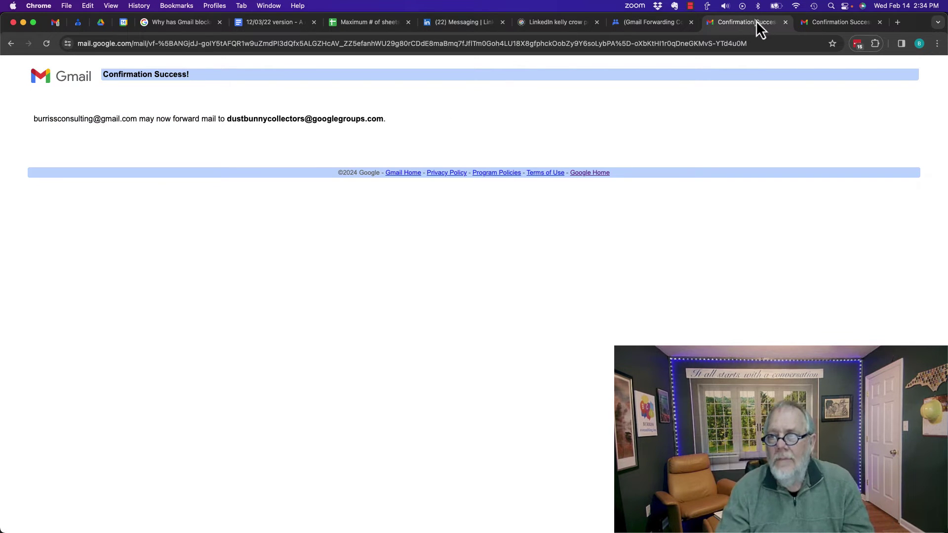
Close both Gmail confirmation pages.
{"action": "left_click", "coordinate": [785, 22]}
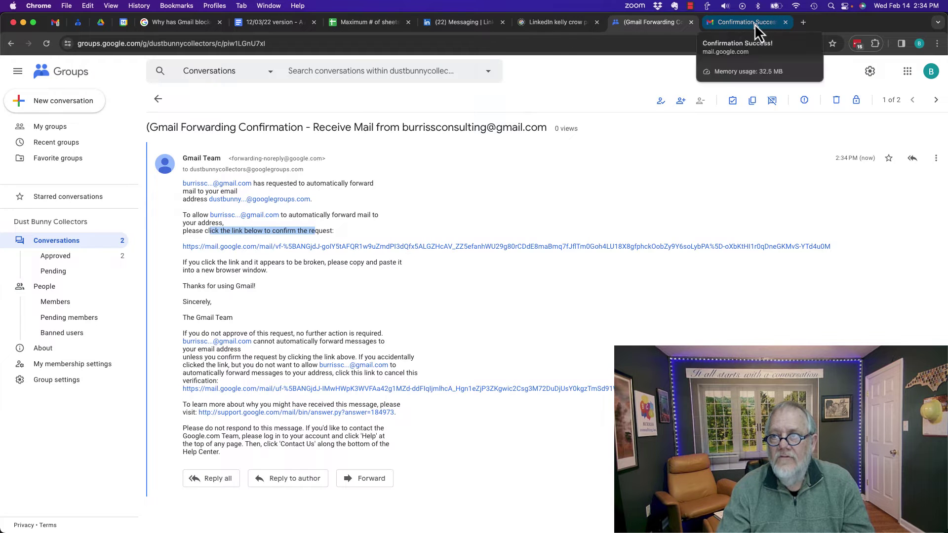
{"action": "left_click", "coordinate": [755, 23]}
{"action": "left_click", "coordinate": [786, 22]}
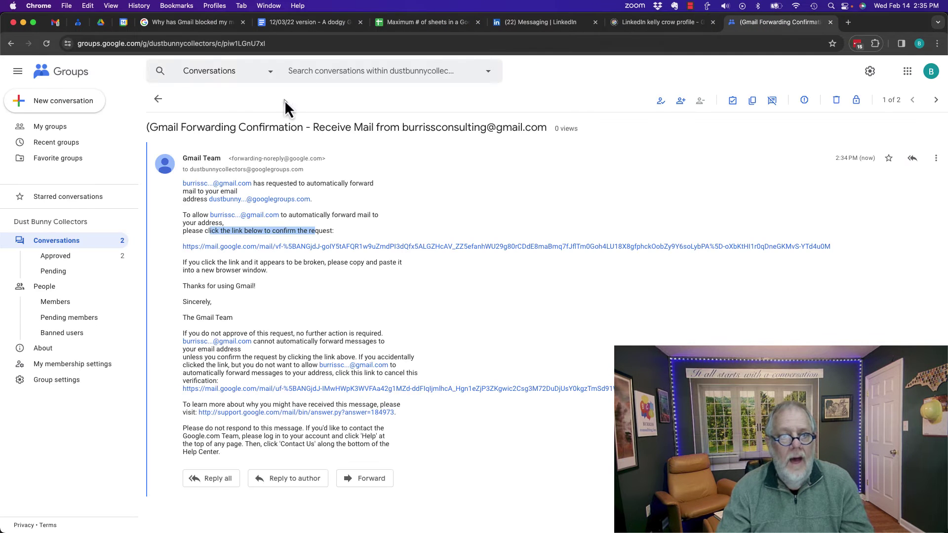
Switch to Gmail, open the newest Gmail Forwarding Confirmation message in the inbox and examine its request text and sender address.
{"action": "left_click", "coordinate": [56, 23]}
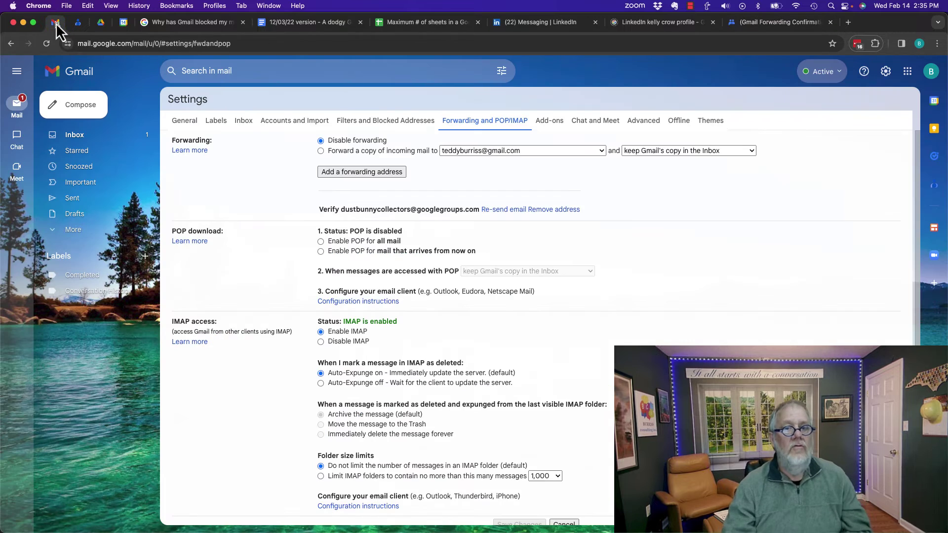
{"action": "left_click", "coordinate": [87, 136]}
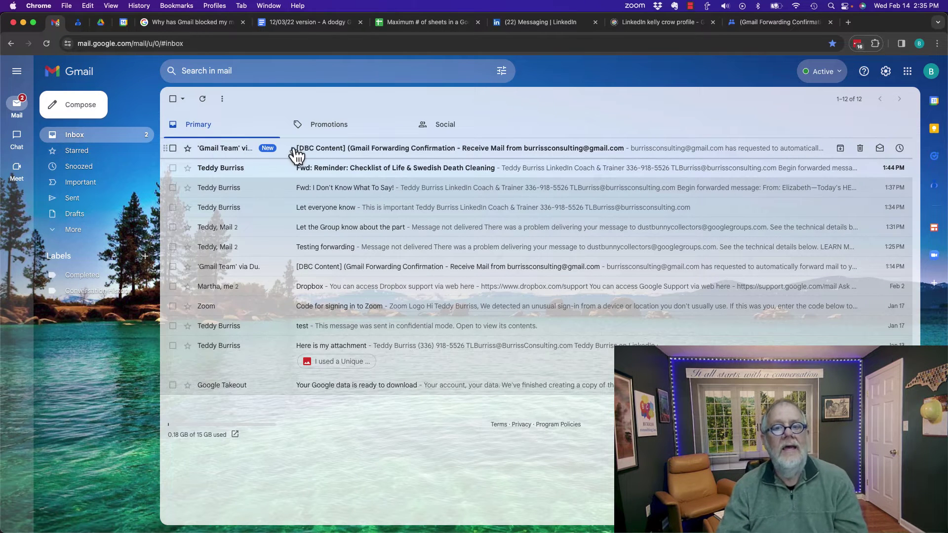
{"action": "left_click", "coordinate": [218, 148]}
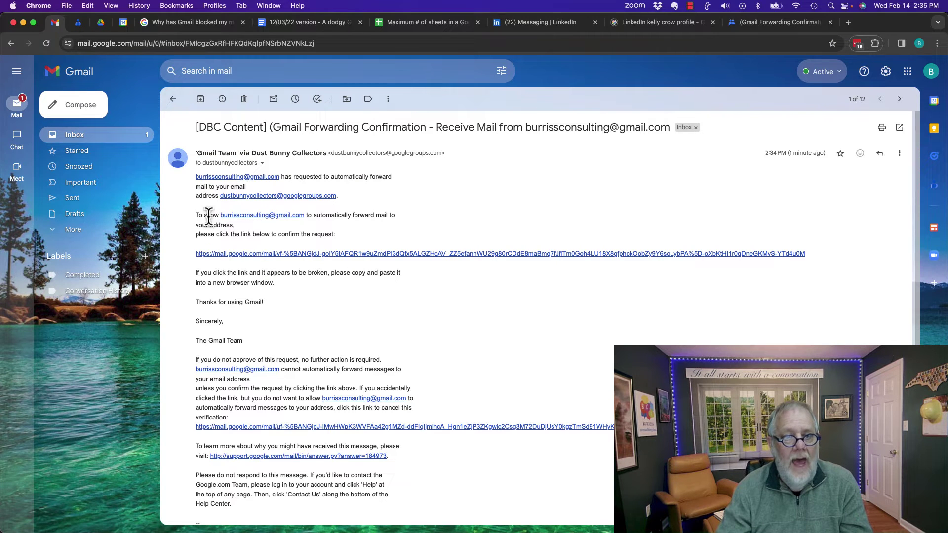
{"action": "left_click_drag", "start_coordinate": [313, 216], "coordinate": [338, 234]}
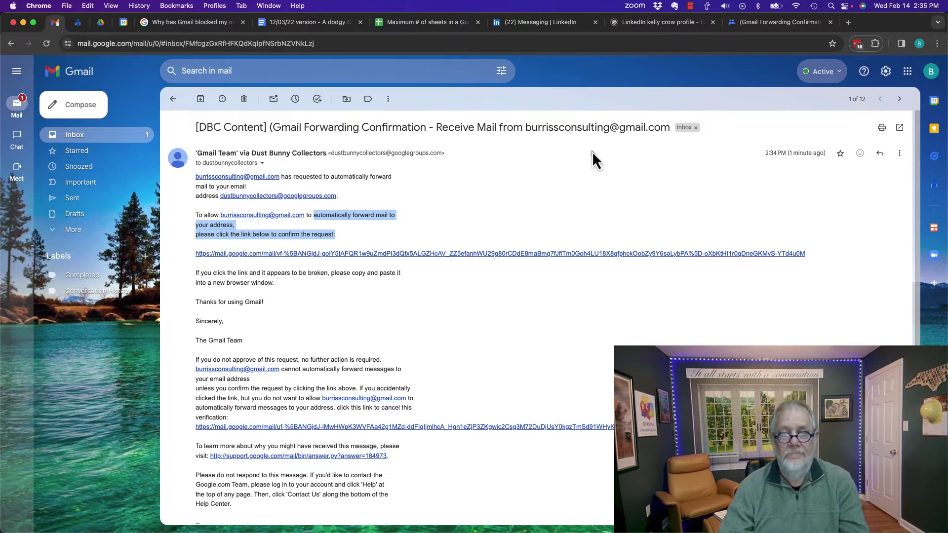
{"action": "left_click_drag", "start_coordinate": [331, 153], "coordinate": [441, 154]}
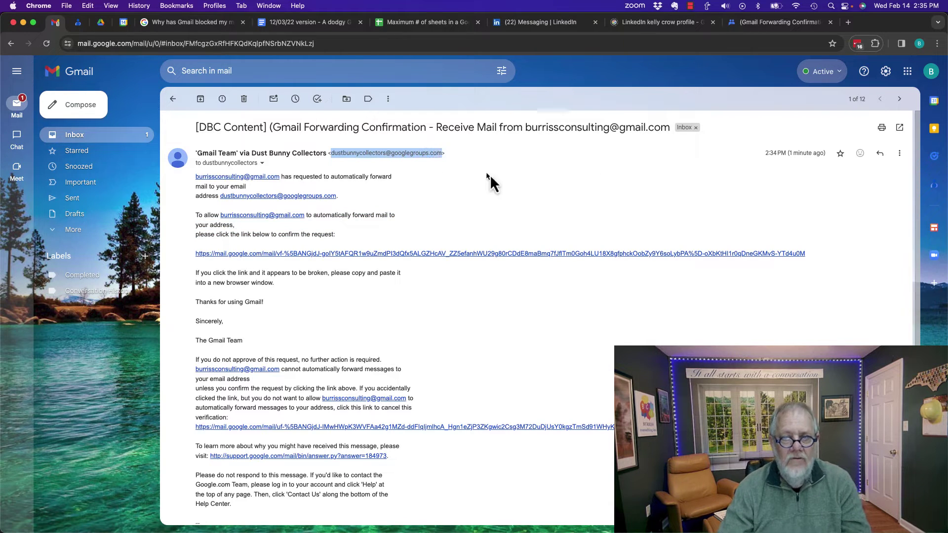
Open Gmail's Forwarding and POP/IMAP settings to check the group's address among the forwarding options.
{"action": "left_click", "coordinate": [886, 73]}
{"action": "left_click", "coordinate": [842, 122]}
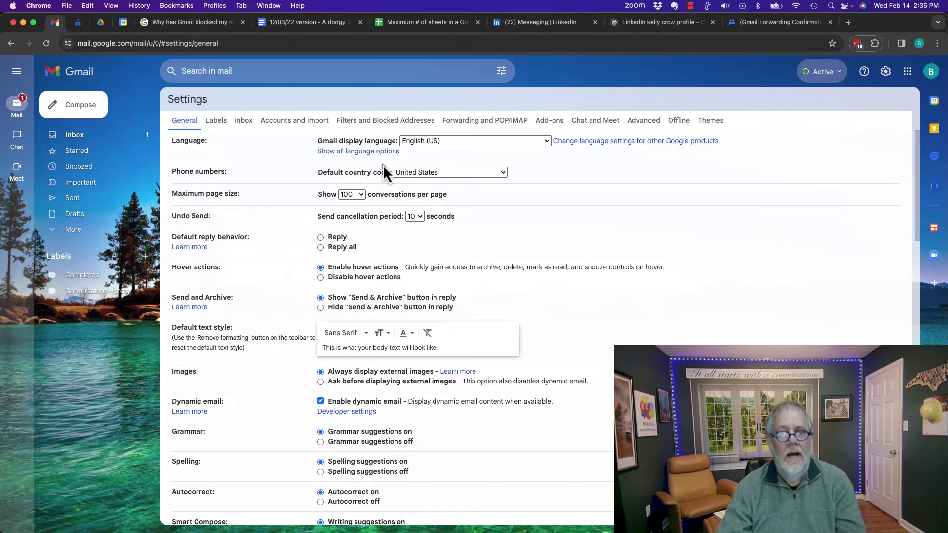
{"action": "left_click", "coordinate": [460, 124]}
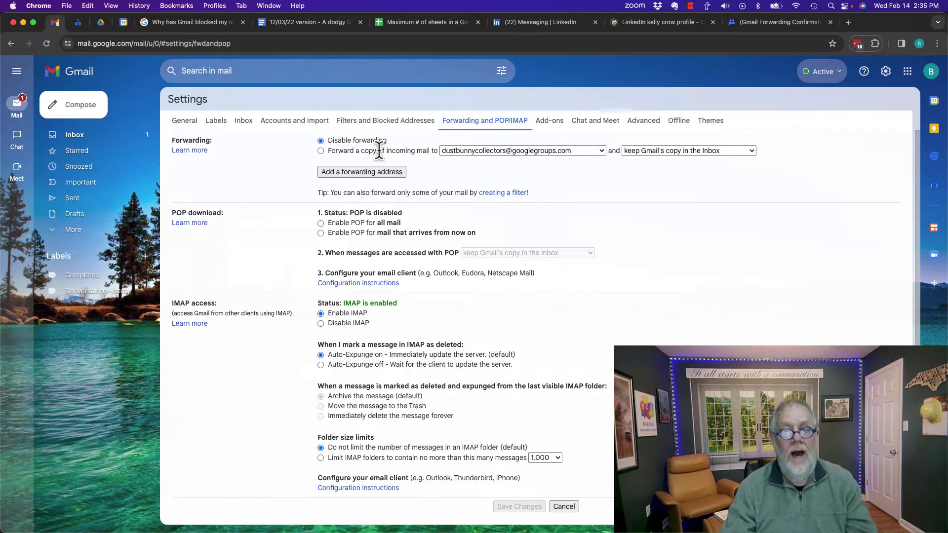
Open the inbox message "Fwd: Reminder: Checklist of Life & Swedish Death Cleaning", view its sender details and start a filter for messages like it.
{"action": "left_click", "coordinate": [93, 135]}
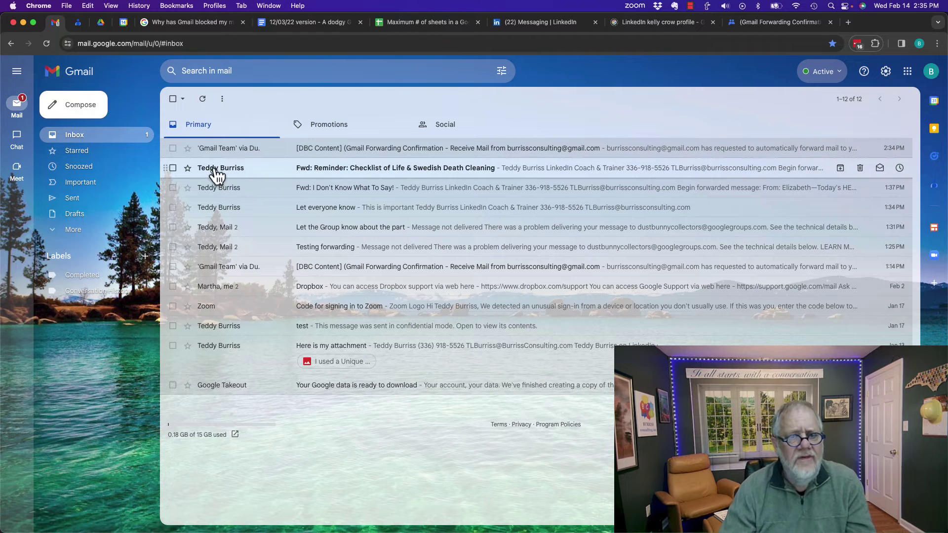
{"action": "left_click", "coordinate": [233, 173]}
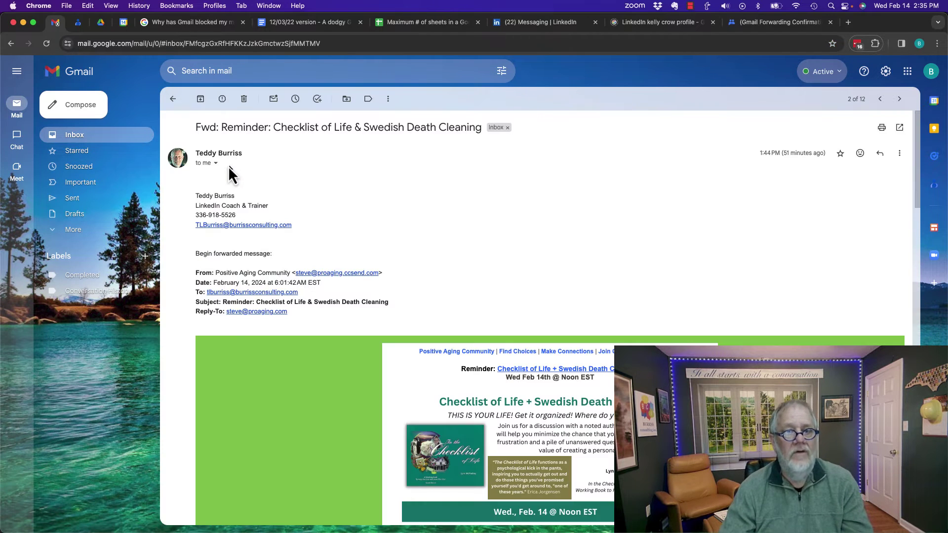
{"action": "left_click", "coordinate": [216, 163]}
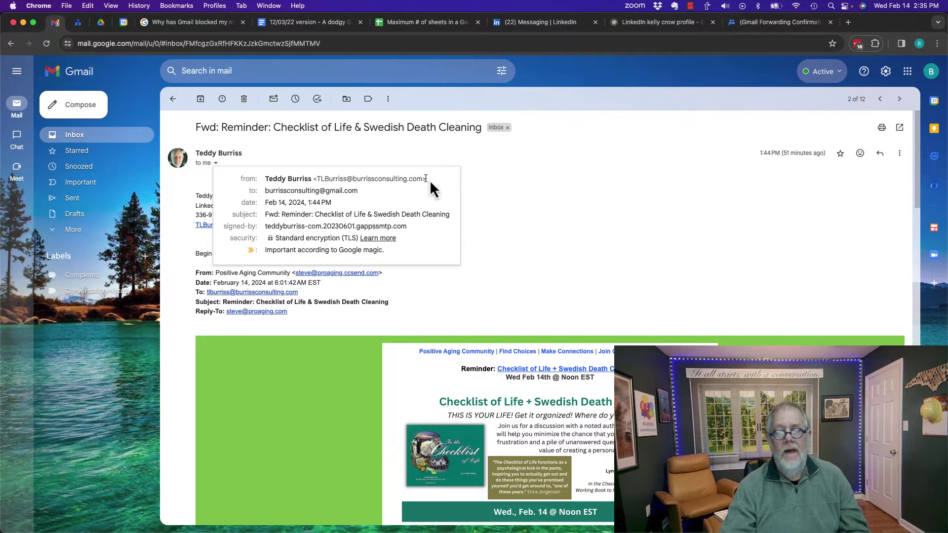
{"action": "left_click", "coordinate": [899, 154]}
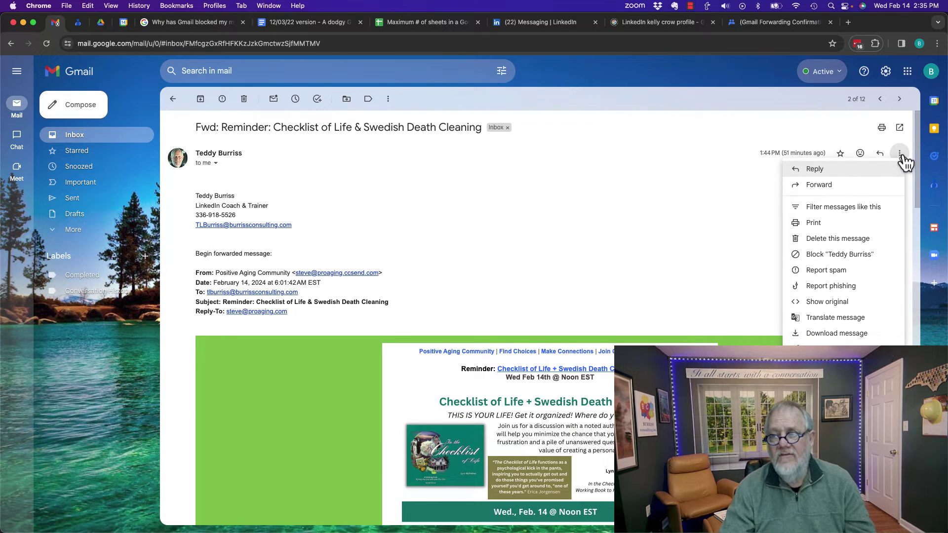
{"action": "left_click", "coordinate": [832, 209]}
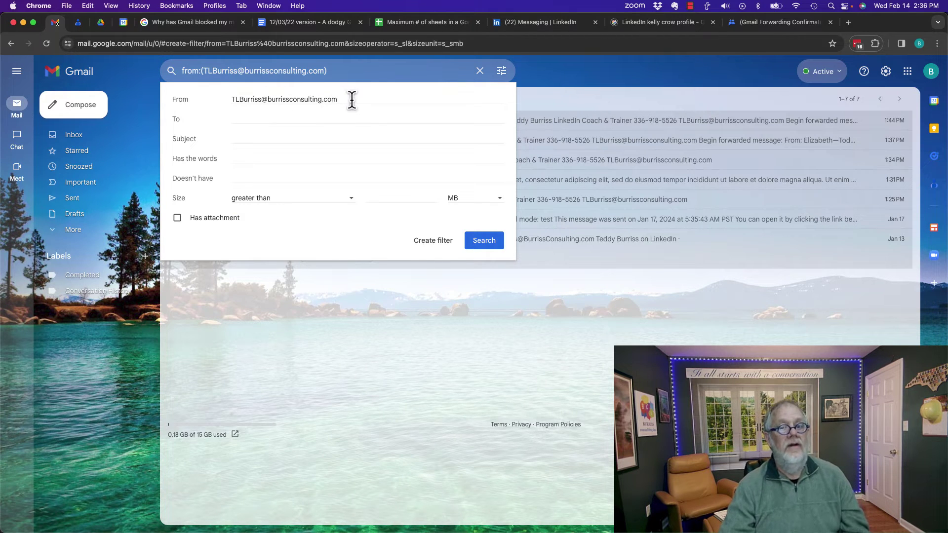
Create the filter for this sender with forwarding to the Dust Bunny Collectors group's address.
{"action": "left_click", "coordinate": [434, 242]}
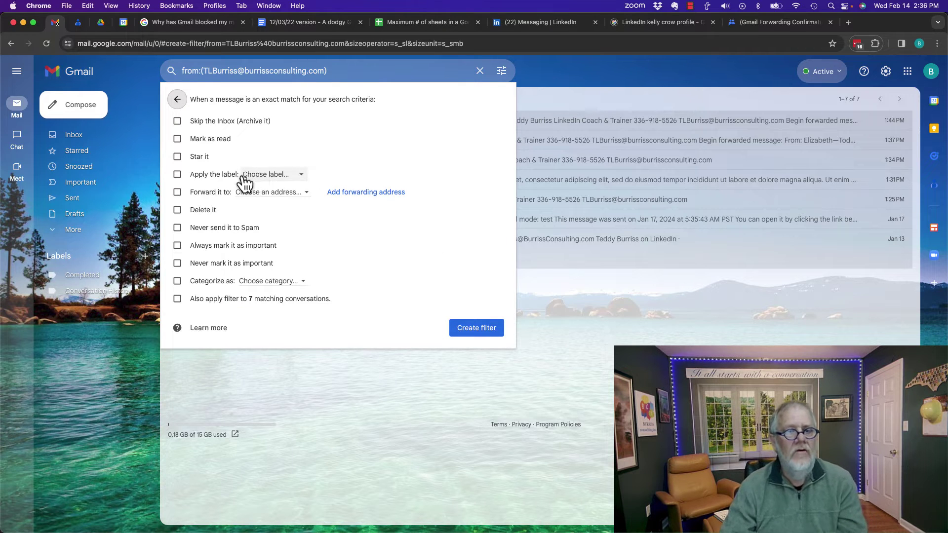
{"action": "left_click", "coordinate": [179, 192]}
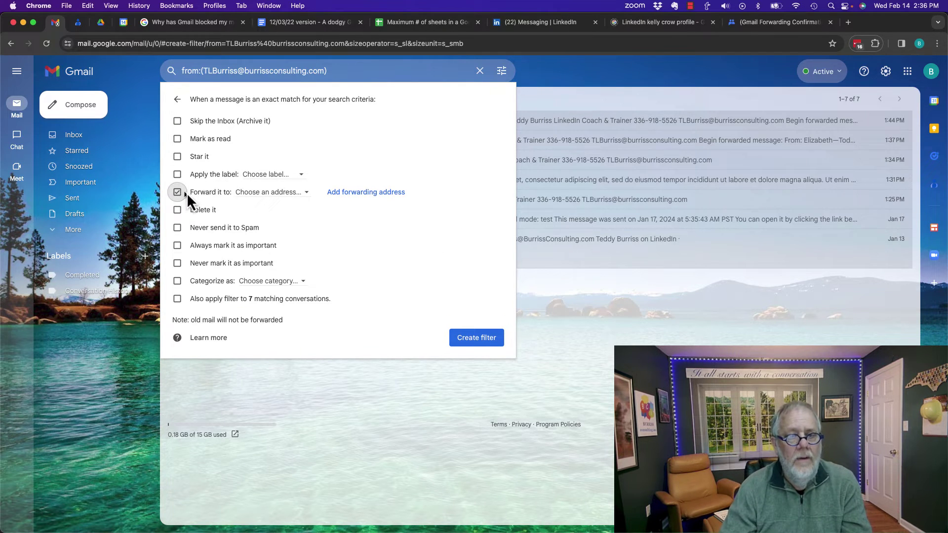
{"action": "left_click", "coordinate": [266, 194]}
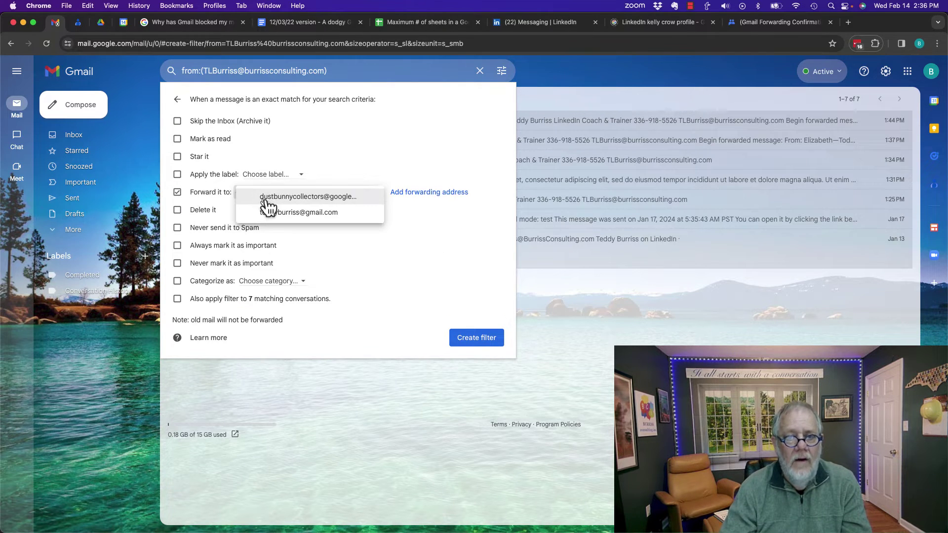
{"action": "left_click", "coordinate": [339, 197]}
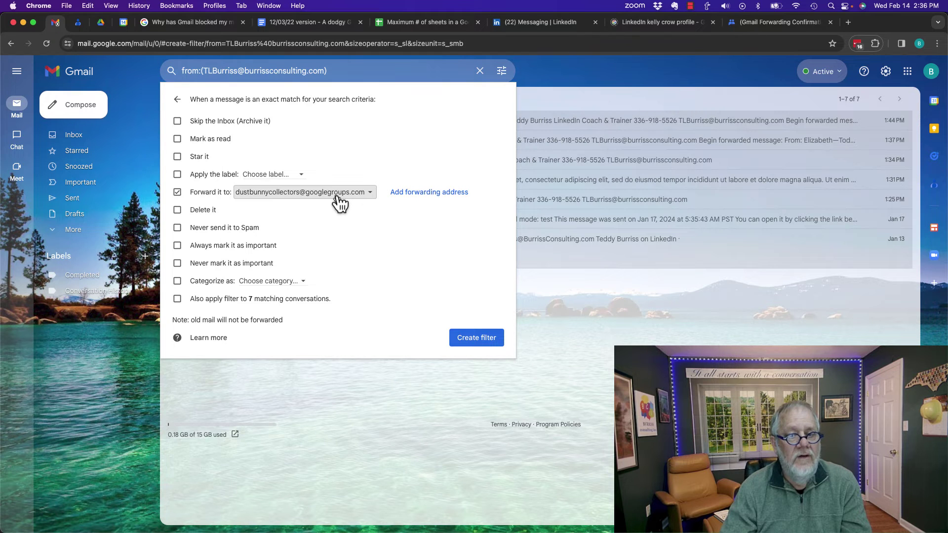
{"action": "left_click", "coordinate": [473, 342]}
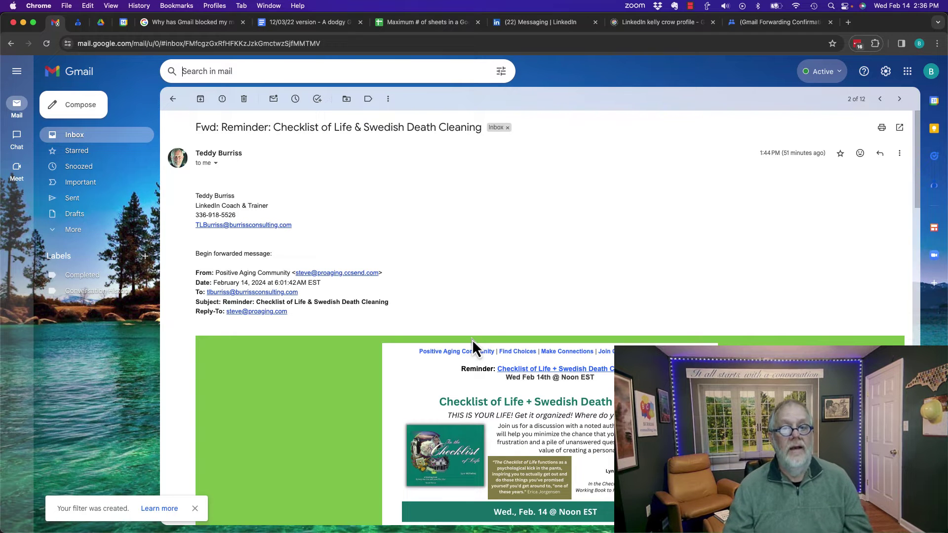
Return to the inbox, then switch to Google Groups and show the Dust Bunny Collectors conversations list.
{"action": "left_click", "coordinate": [81, 139]}
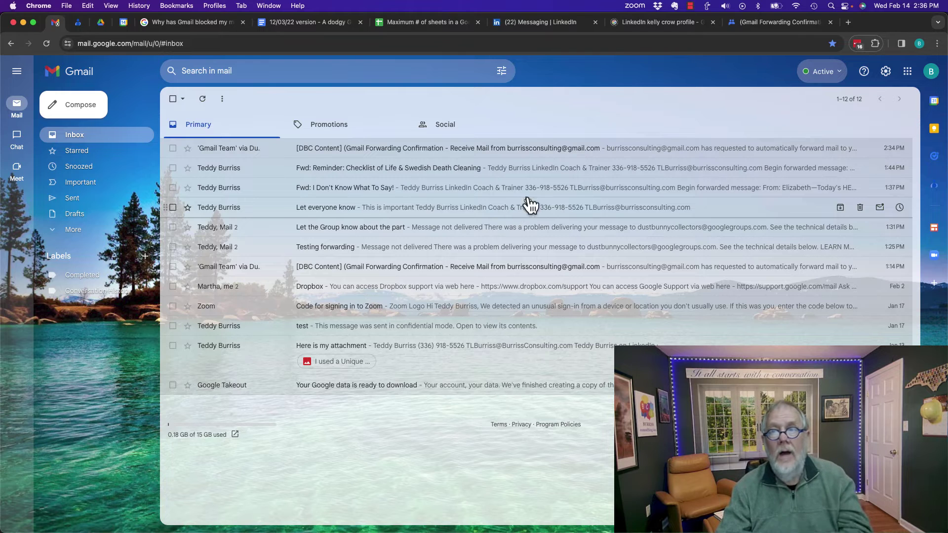
{"action": "left_click", "coordinate": [755, 22]}
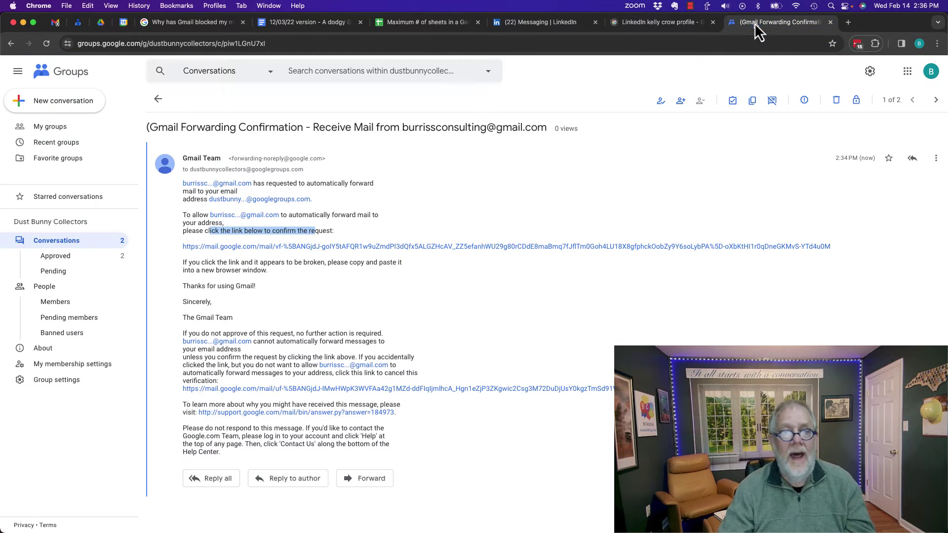
{"action": "left_click", "coordinate": [63, 245]}
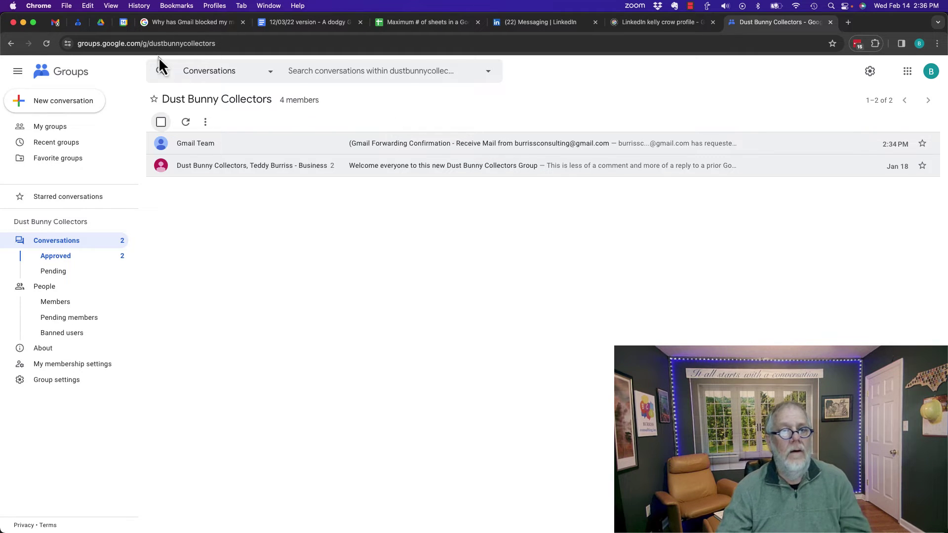
Switch to Gmail, refresh the inbox, view the new "Fwd: I Don't Know What To Say!" message and return to the inbox.
{"action": "left_click", "coordinate": [55, 23]}
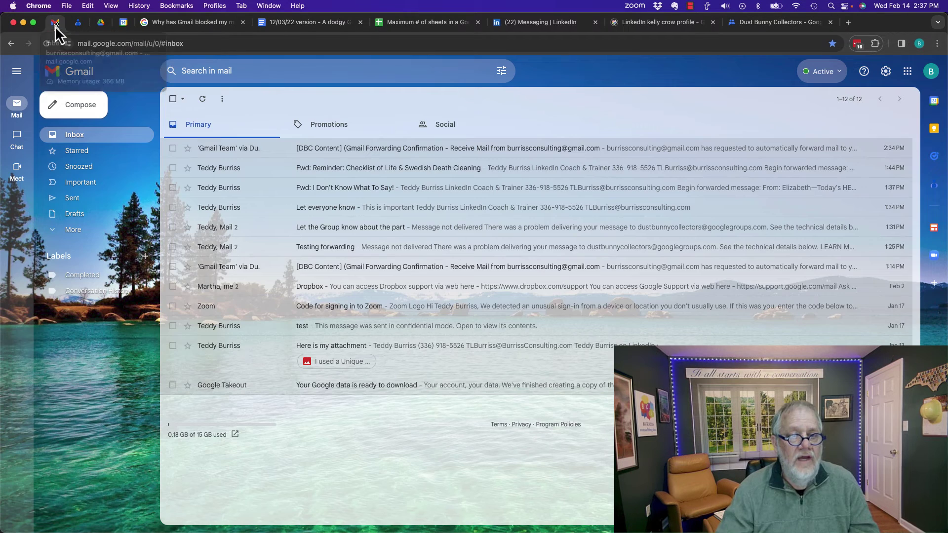
{"action": "left_click", "coordinate": [203, 99]}
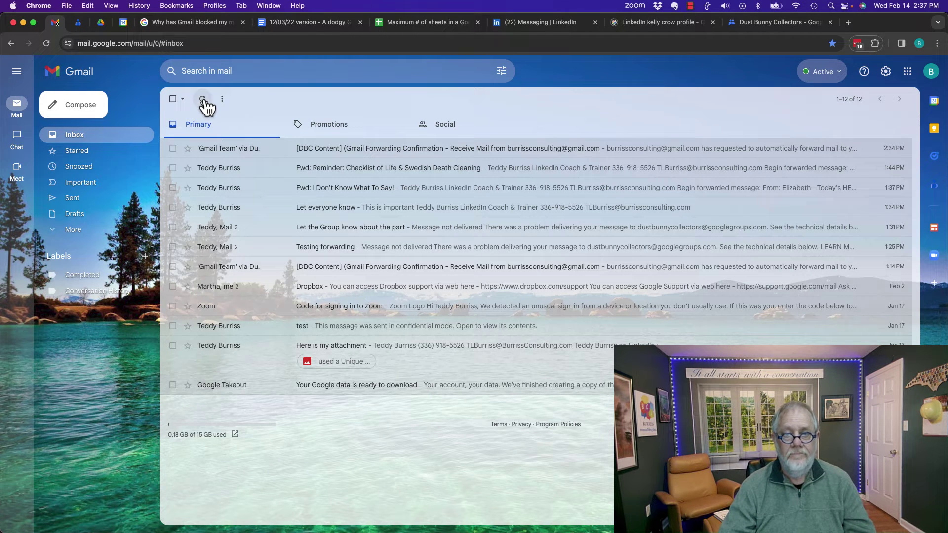
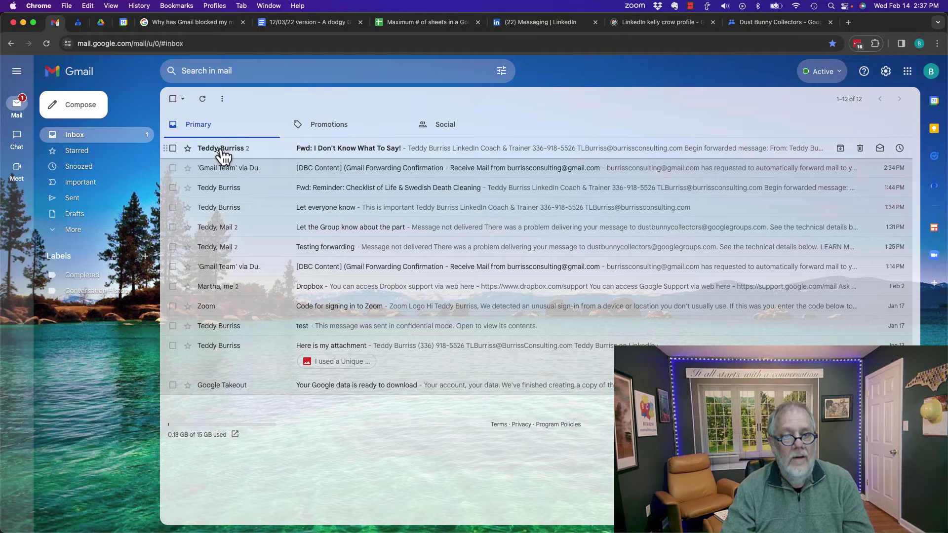
{"action": "left_click", "coordinate": [327, 149]}
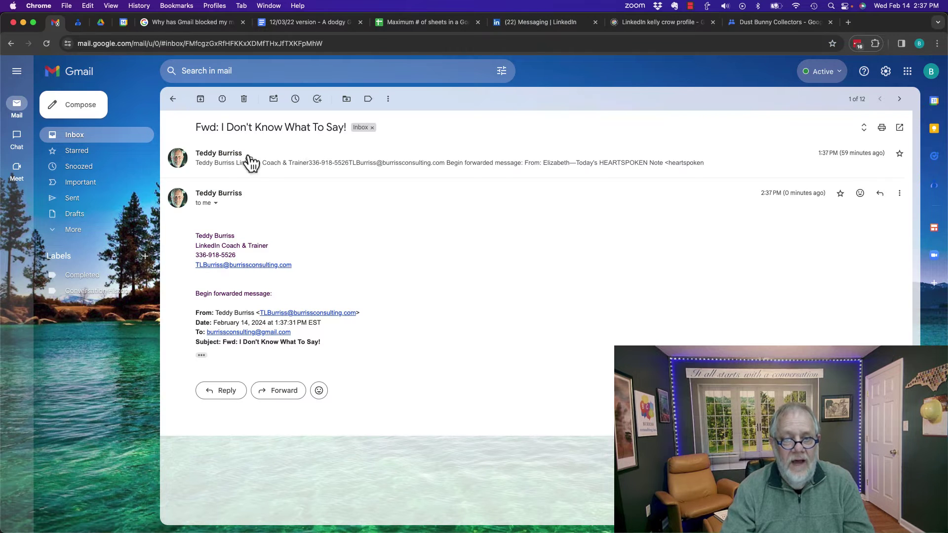
{"action": "left_click", "coordinate": [173, 99]}
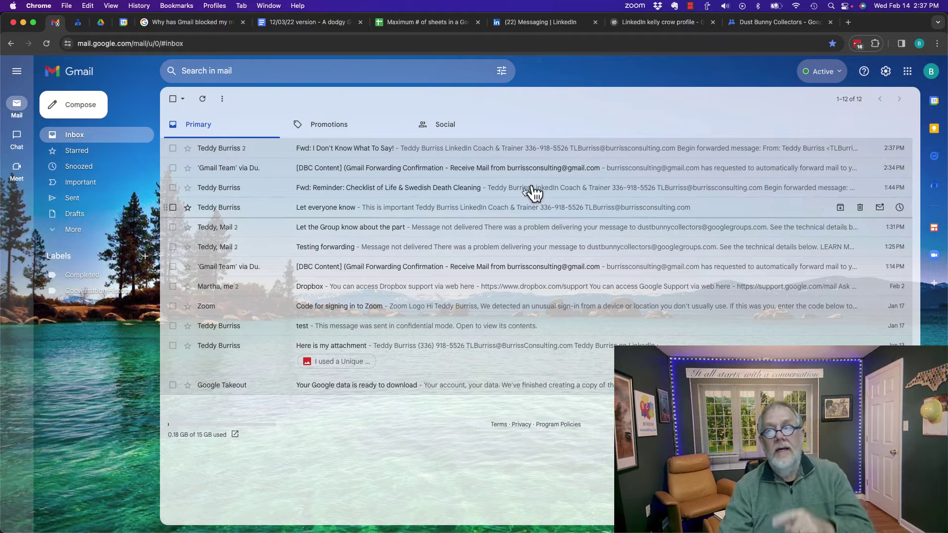
Switch to Google Groups, refresh the group's conversations to check for the forwarded message, and go back to Gmail.
{"action": "left_click", "coordinate": [739, 23]}
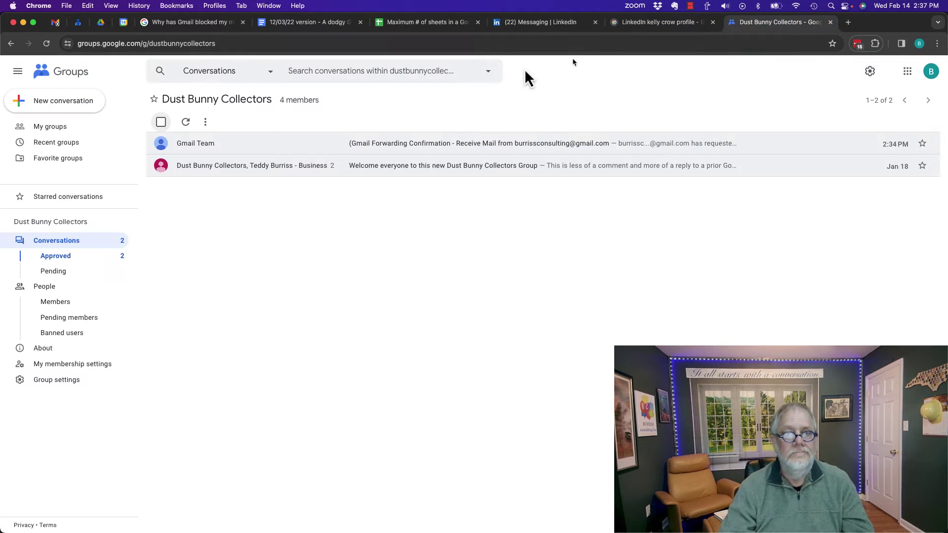
{"action": "left_click", "coordinate": [186, 123]}
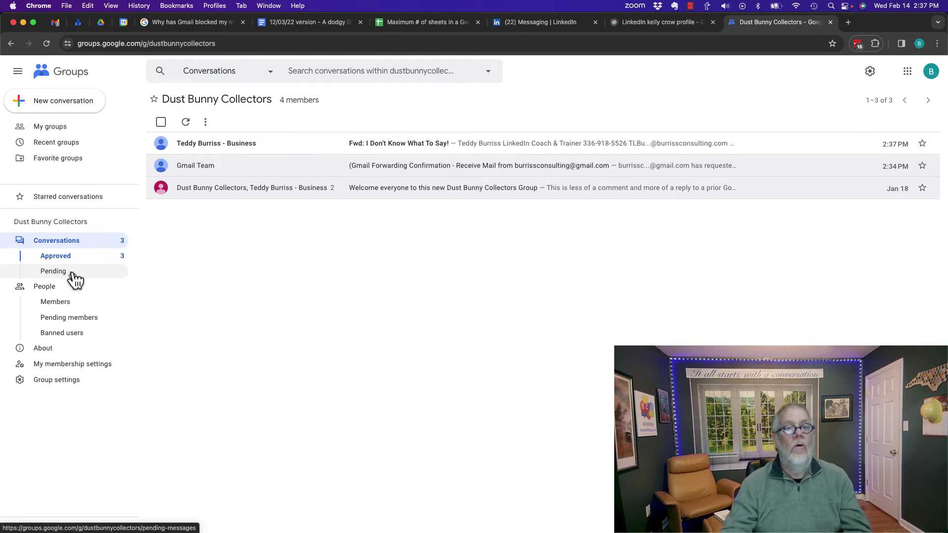
{"action": "left_click", "coordinate": [56, 26]}
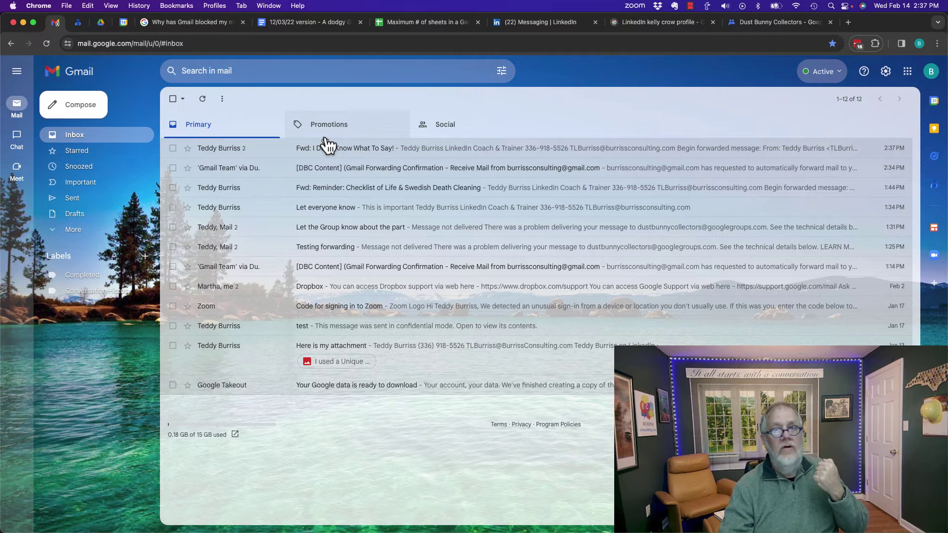
Switch to Google Groups and set message moderation in the Dust Bunny Collectors group settings to "Moderate messages from non-members".
{"action": "left_click", "coordinate": [753, 22]}
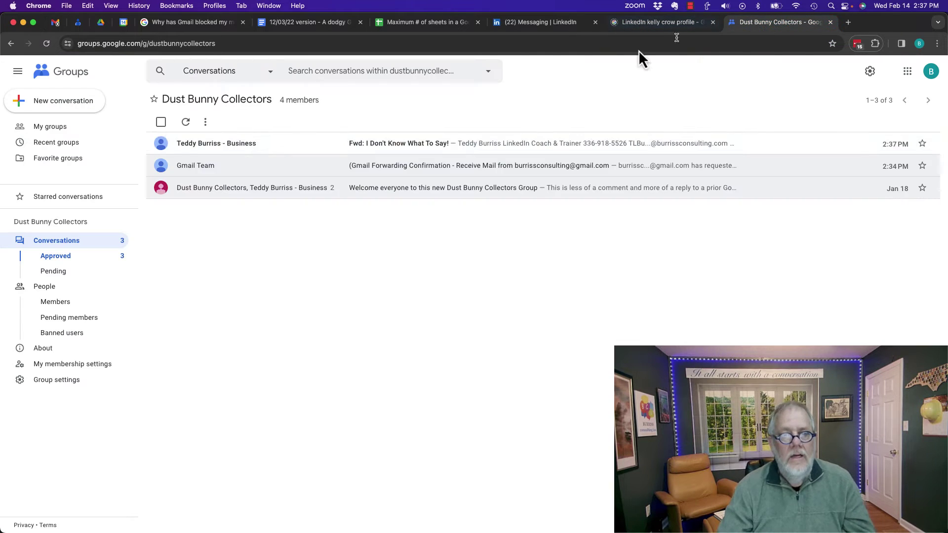
{"action": "left_click", "coordinate": [57, 380]}
{"action": "scroll", "coordinate": [455, 422], "scroll_direction": "down", "scroll_amount": 10}
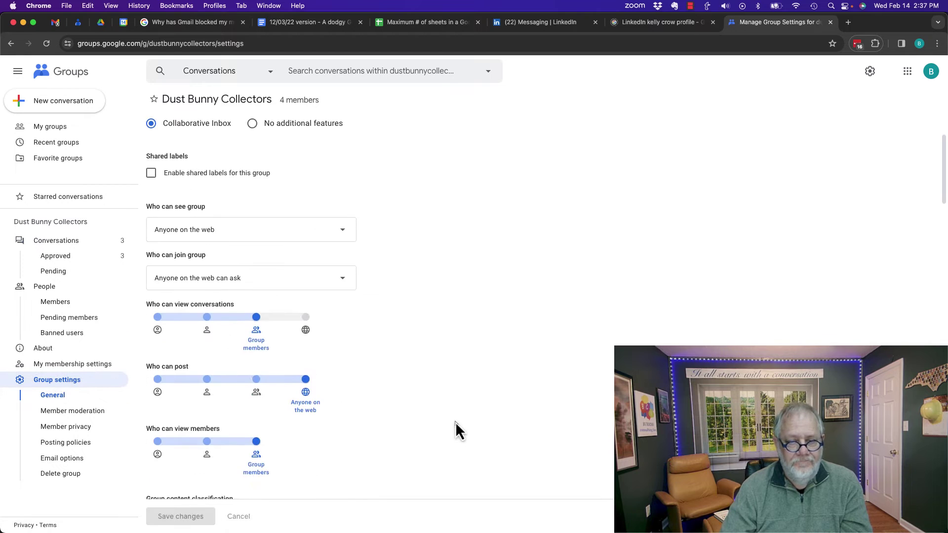
{"action": "scroll", "coordinate": [455, 430], "scroll_direction": "down", "scroll_amount": 2}
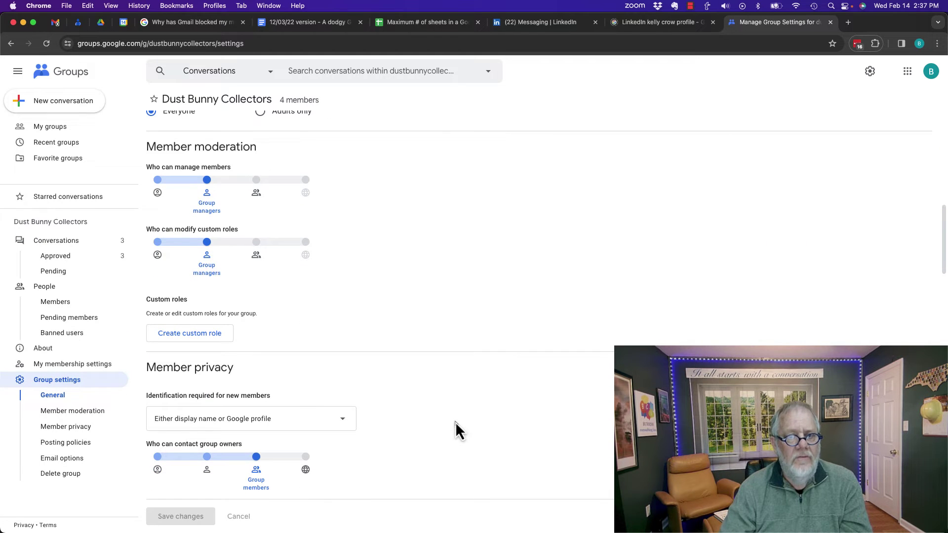
{"action": "scroll", "coordinate": [455, 422], "scroll_direction": "down", "scroll_amount": 6}
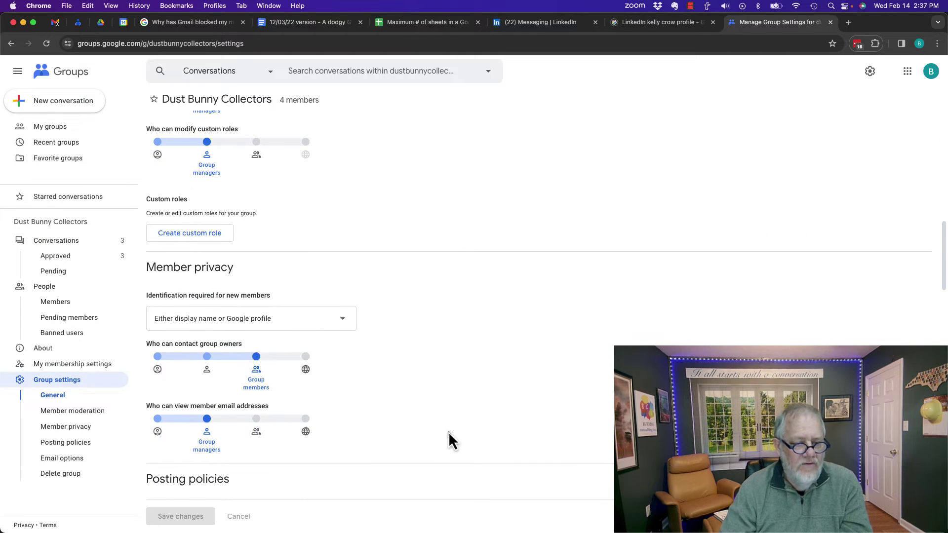
{"action": "scroll", "coordinate": [448, 431], "scroll_direction": "down", "scroll_amount": 8}
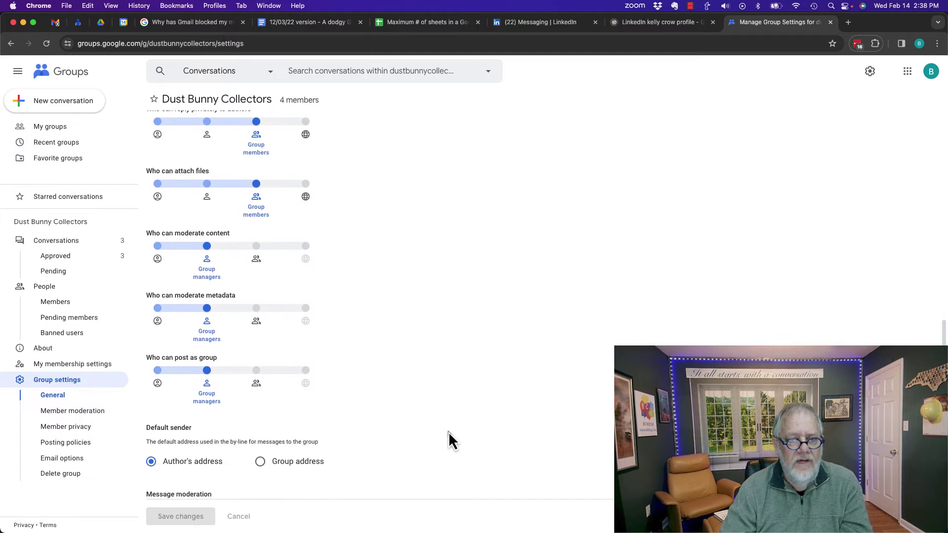
{"action": "scroll", "coordinate": [448, 431], "scroll_direction": "up", "scroll_amount": 2}
{"action": "scroll", "coordinate": [448, 432], "scroll_direction": "down", "scroll_amount": 5}
{"action": "scroll", "coordinate": [301, 312], "scroll_direction": "down", "scroll_amount": 1}
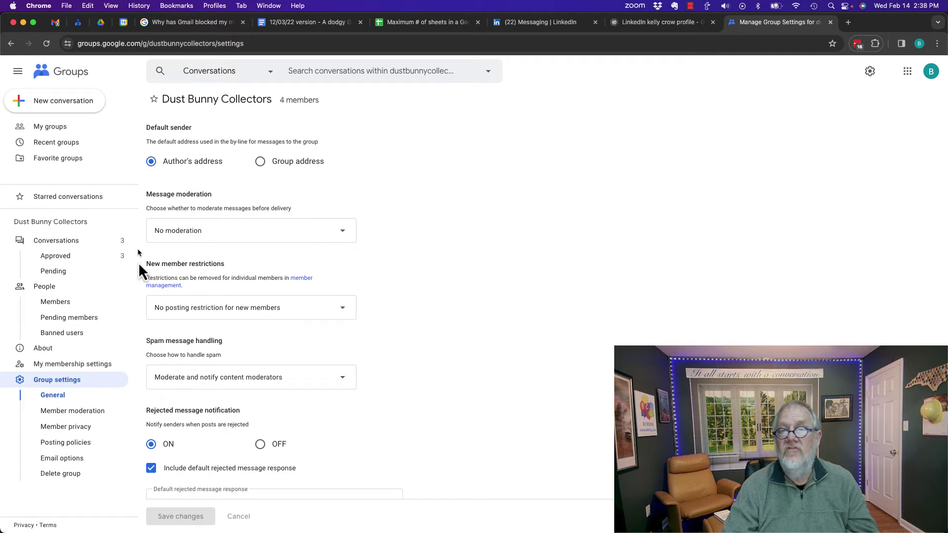
{"action": "left_click", "coordinate": [220, 239]}
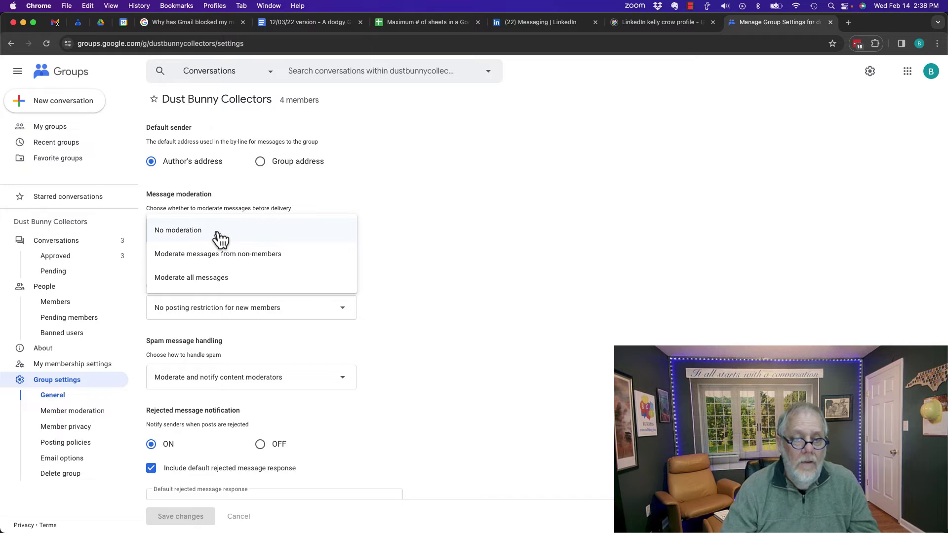
{"action": "left_click", "coordinate": [177, 255]}
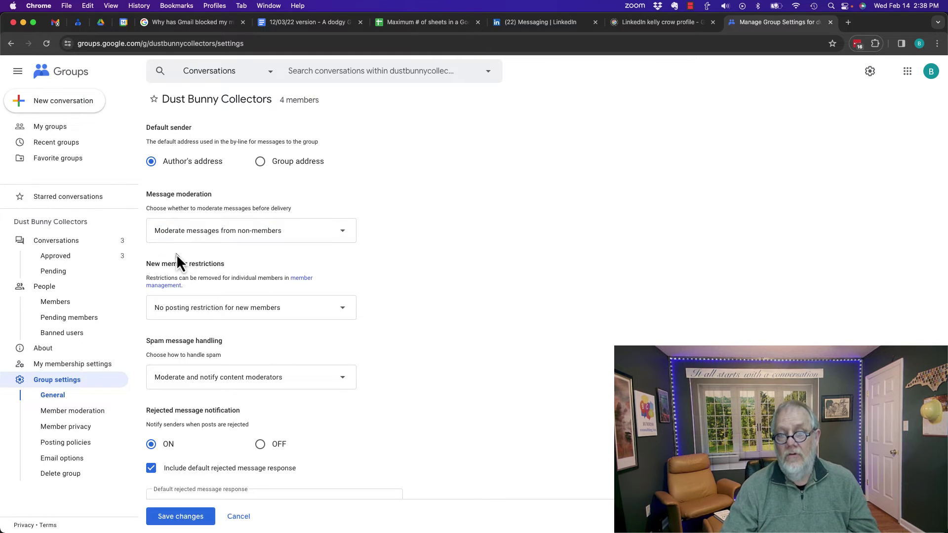
Set the new member restrictions to "New member posts are moderated" and save the group settings.
{"action": "left_click", "coordinate": [182, 317]}
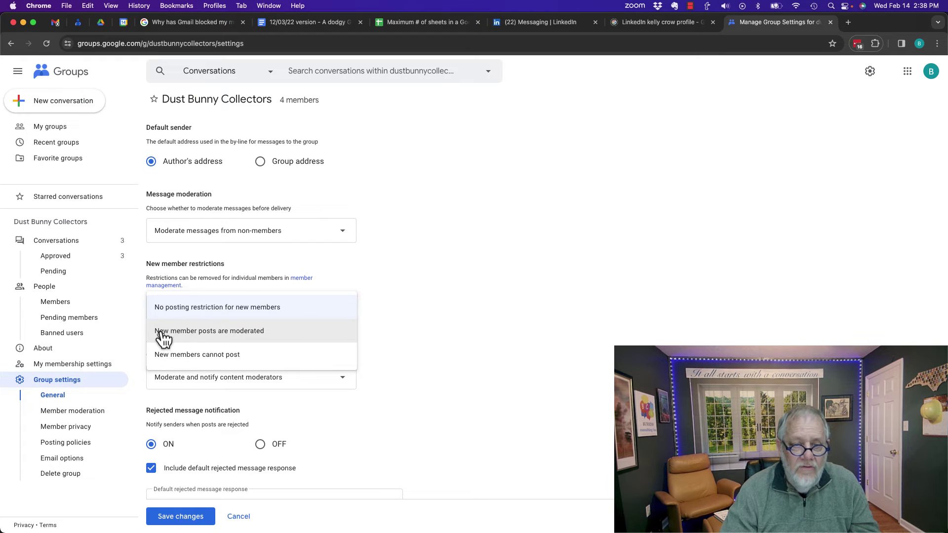
{"action": "left_click", "coordinate": [202, 334]}
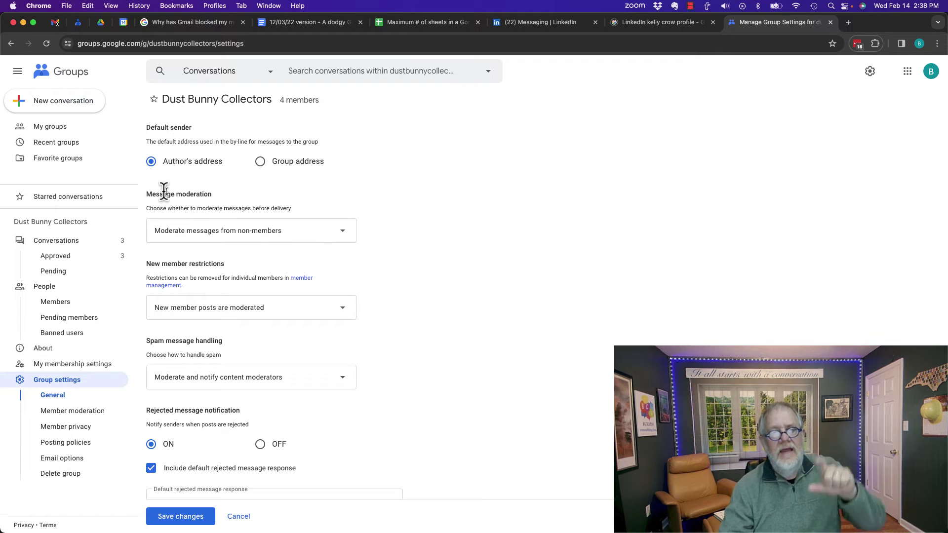
{"action": "left_click_drag", "start_coordinate": [156, 193], "coordinate": [211, 194]}
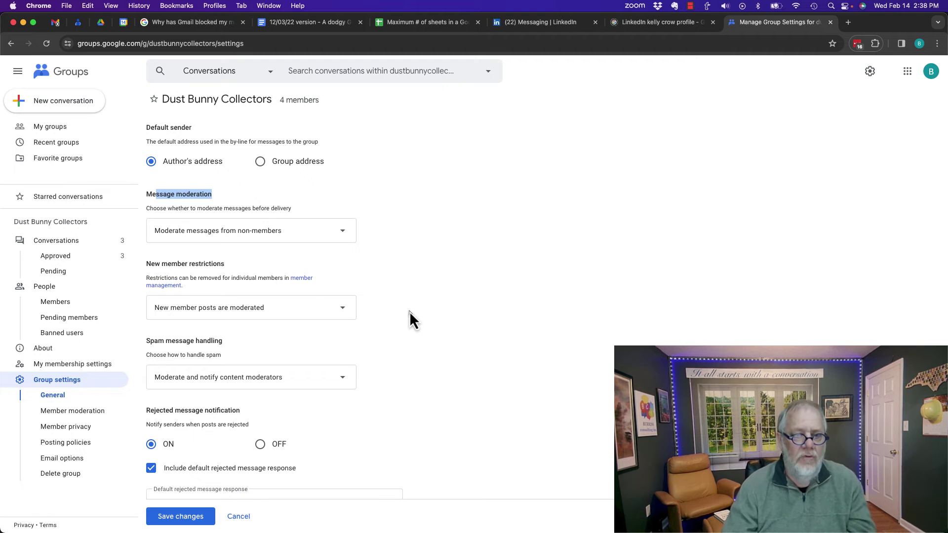
{"action": "left_click", "coordinate": [46, 240]}
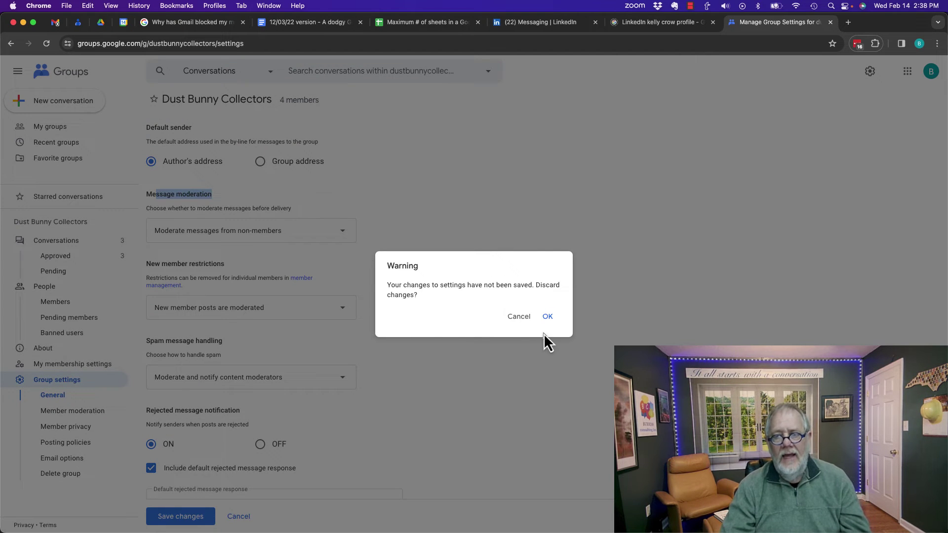
{"action": "left_click", "coordinate": [518, 317]}
{"action": "left_click", "coordinate": [177, 517]}
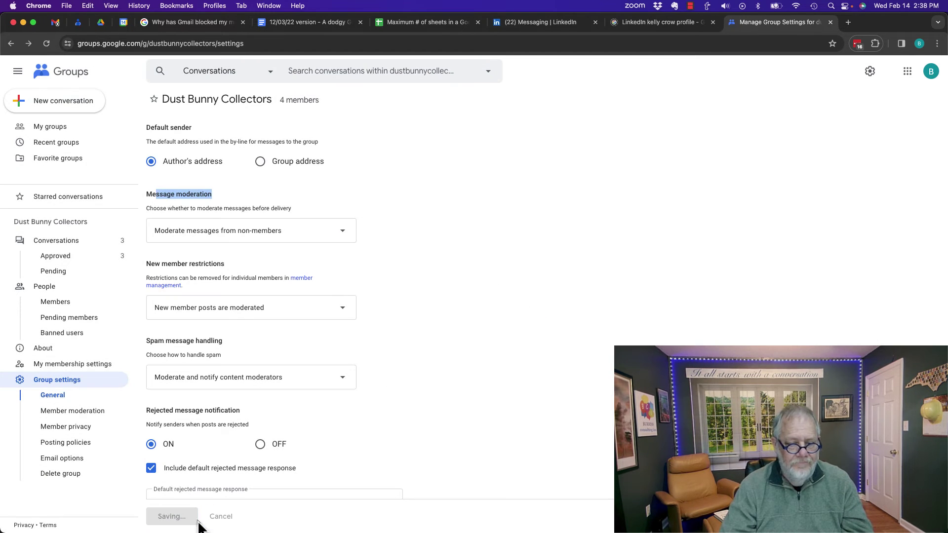
Check the group's pending messages, and in the conversations list select the "Fwd: I Don't Know What To Say!" conversation and clear the selection.
{"action": "left_click", "coordinate": [59, 245]}
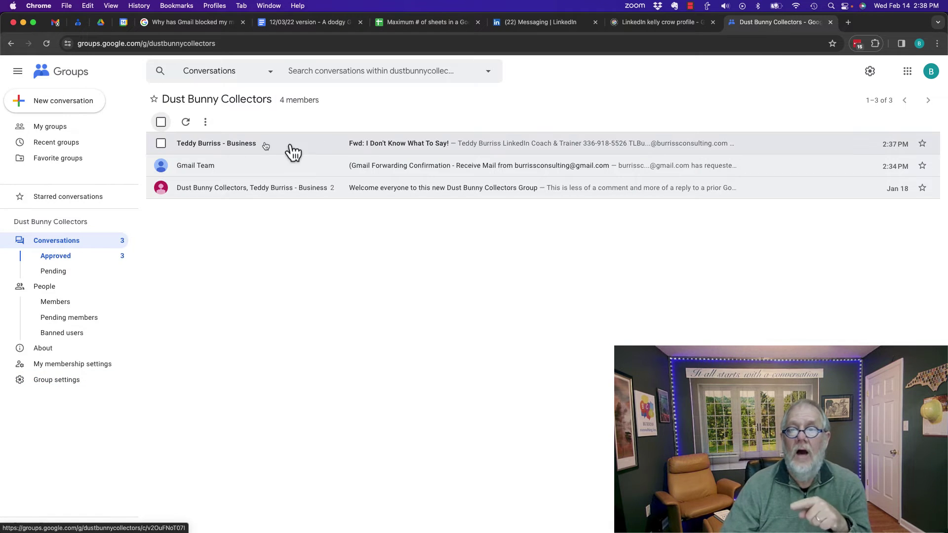
{"action": "left_click", "coordinate": [59, 277]}
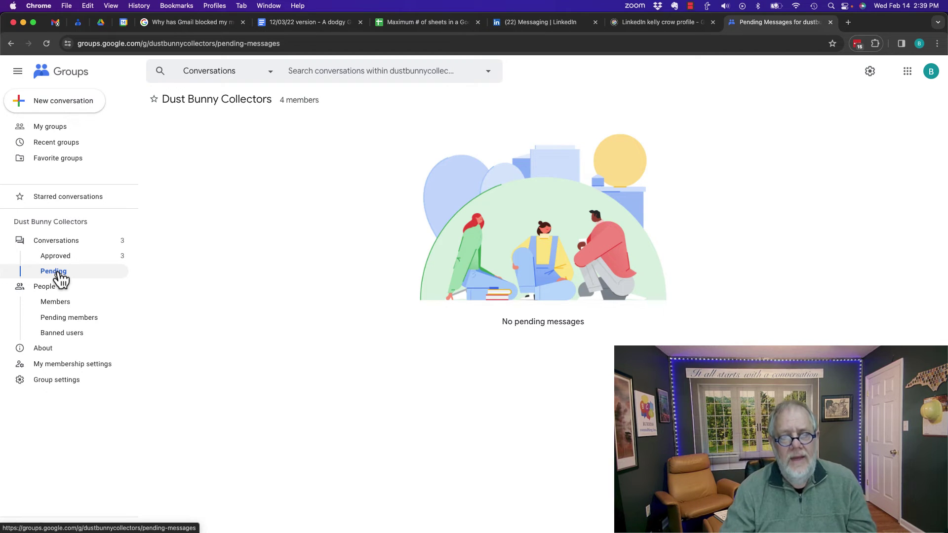
{"action": "left_click", "coordinate": [69, 240]}
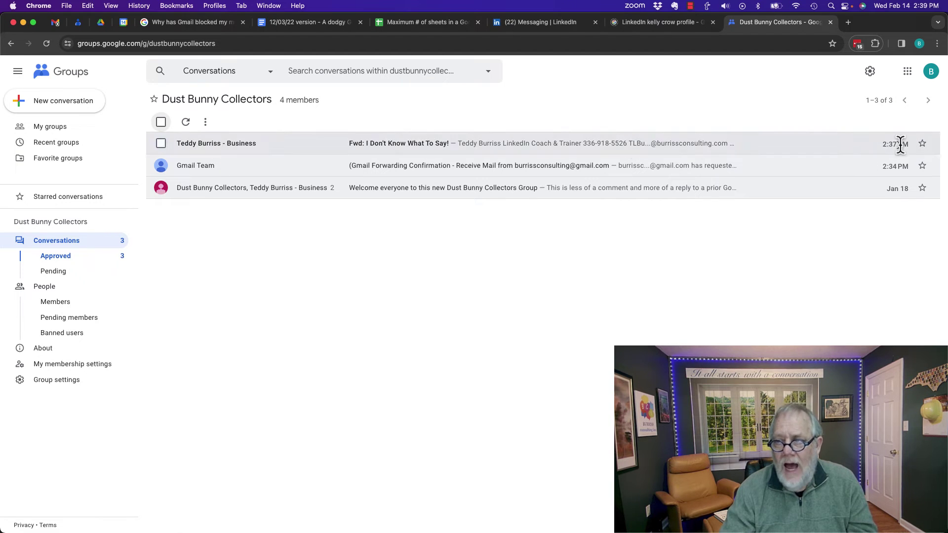
{"action": "left_click", "coordinate": [161, 144]}
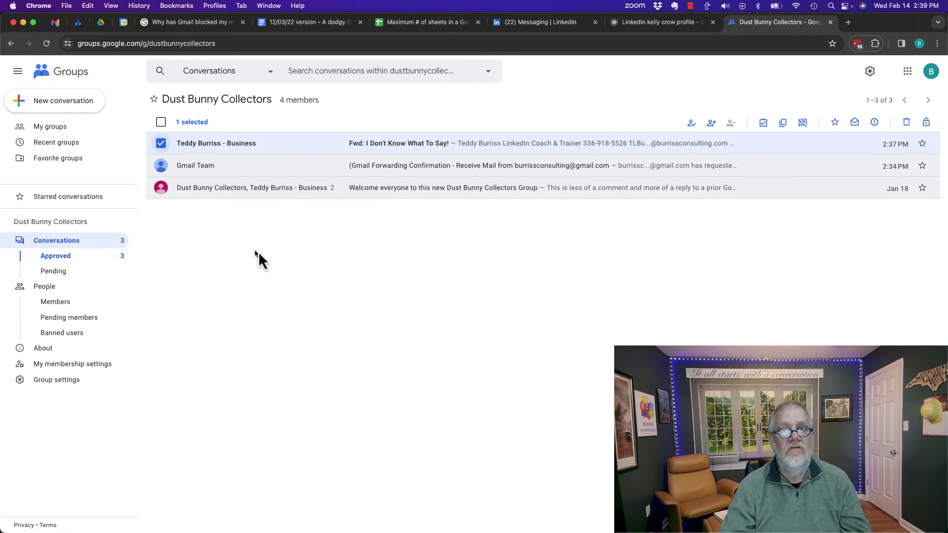
{"action": "left_click", "coordinate": [57, 242]}
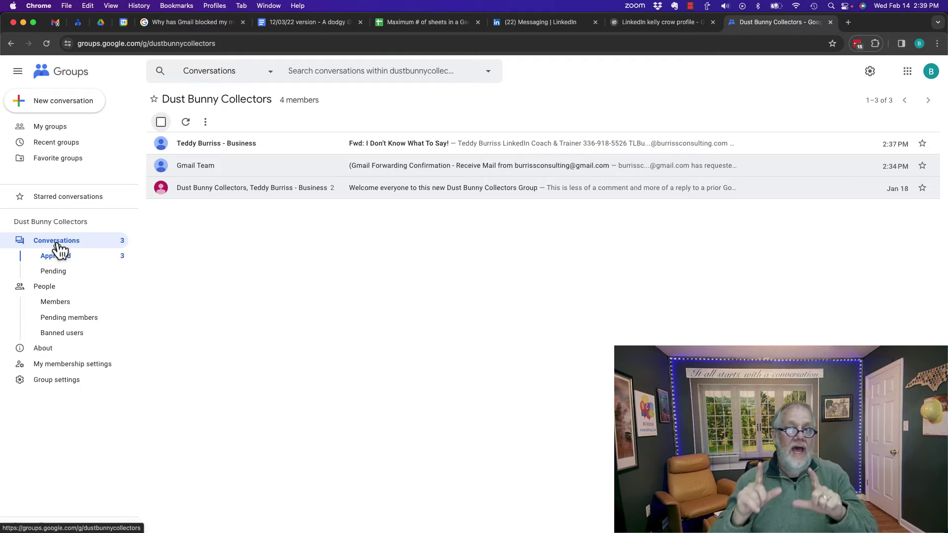
Set who can post in the group settings to Group members and save the changes.
{"action": "left_click", "coordinate": [64, 386]}
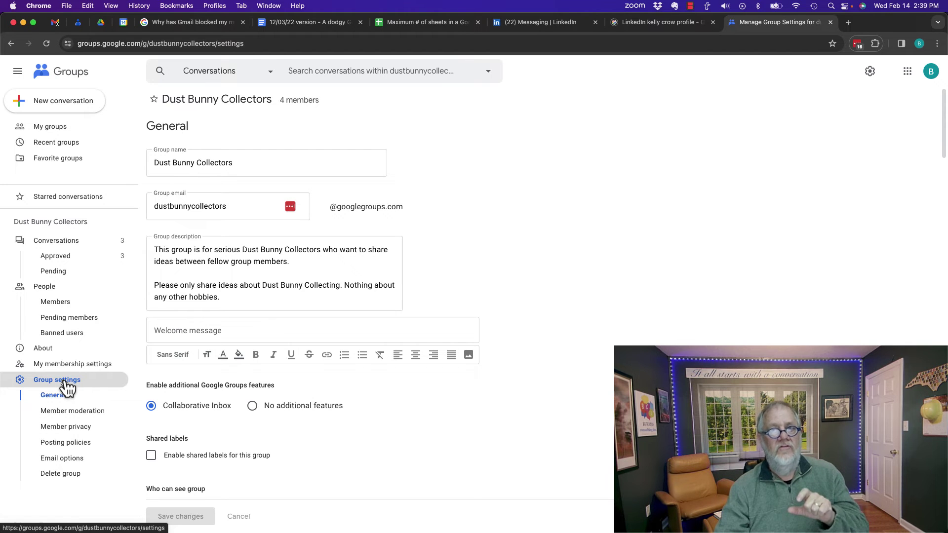
{"action": "scroll", "coordinate": [382, 392], "scroll_direction": "down", "scroll_amount": 8}
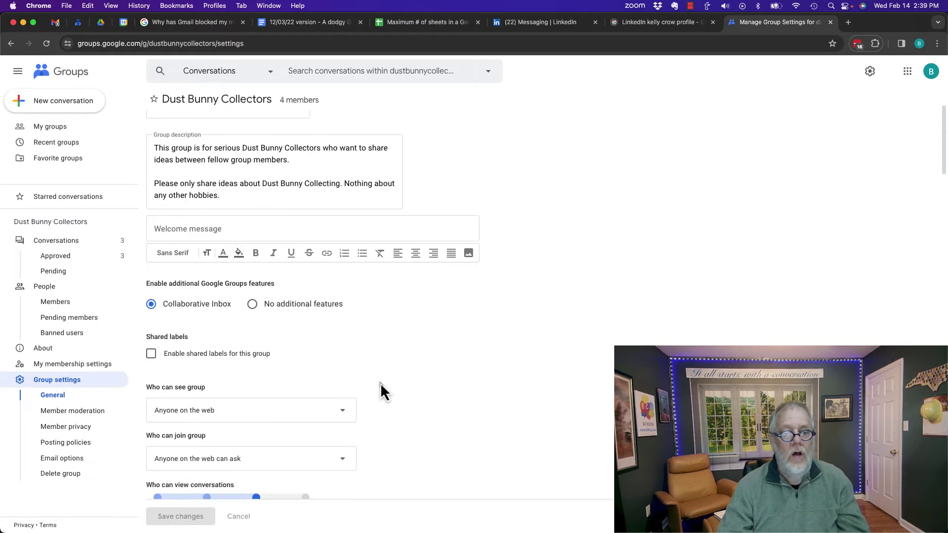
{"action": "scroll", "coordinate": [380, 383], "scroll_direction": "down", "scroll_amount": 2}
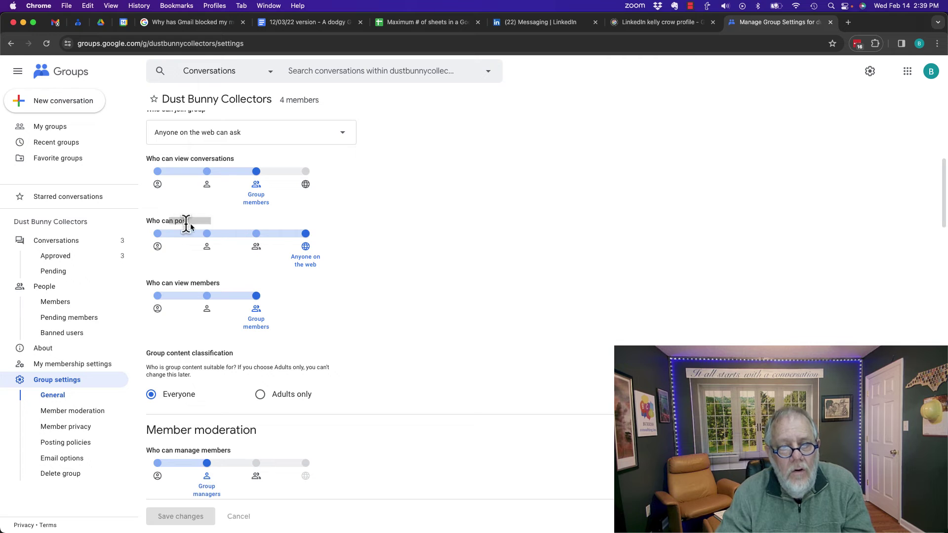
{"action": "left_click", "coordinate": [256, 234]}
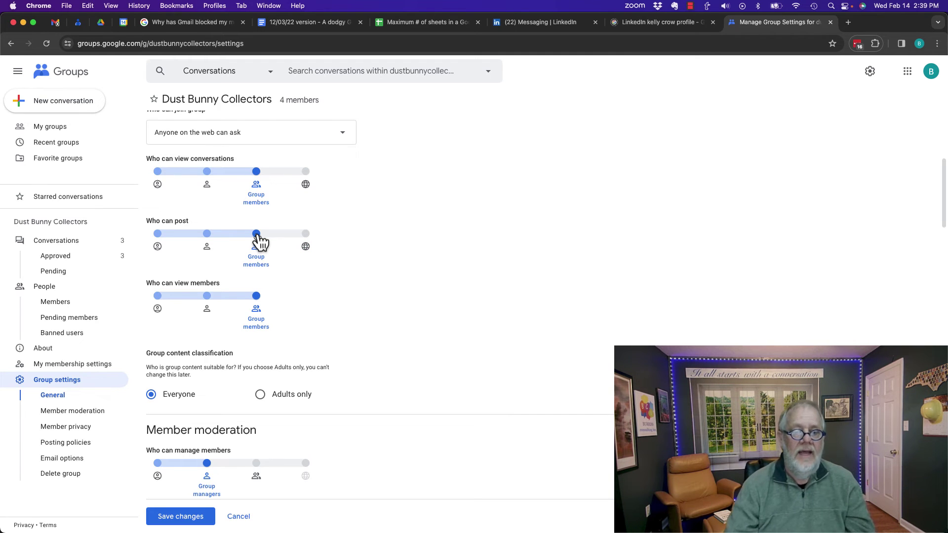
{"action": "left_click", "coordinate": [182, 518]}
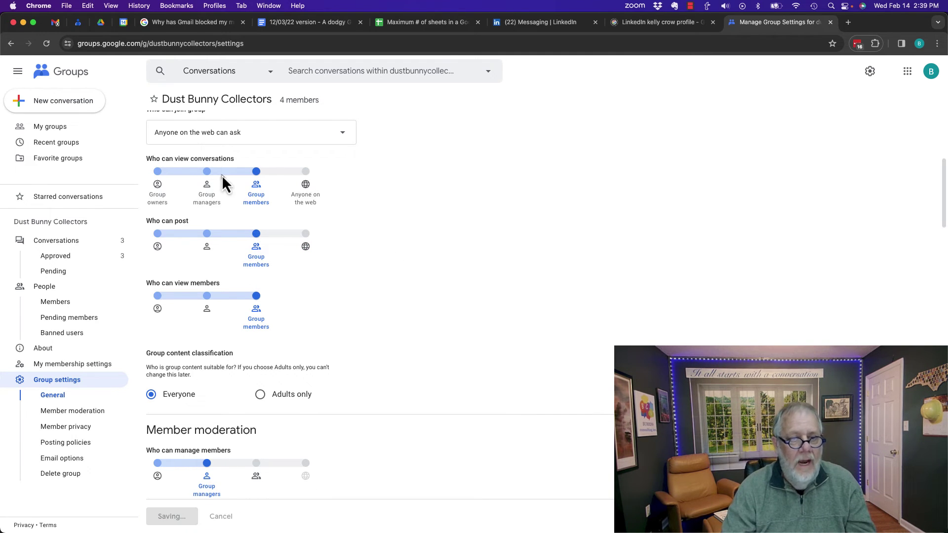
View the group's conversations, review the "Who can post" setting in the group settings, and return to the approved conversations.
{"action": "left_click", "coordinate": [57, 243]}
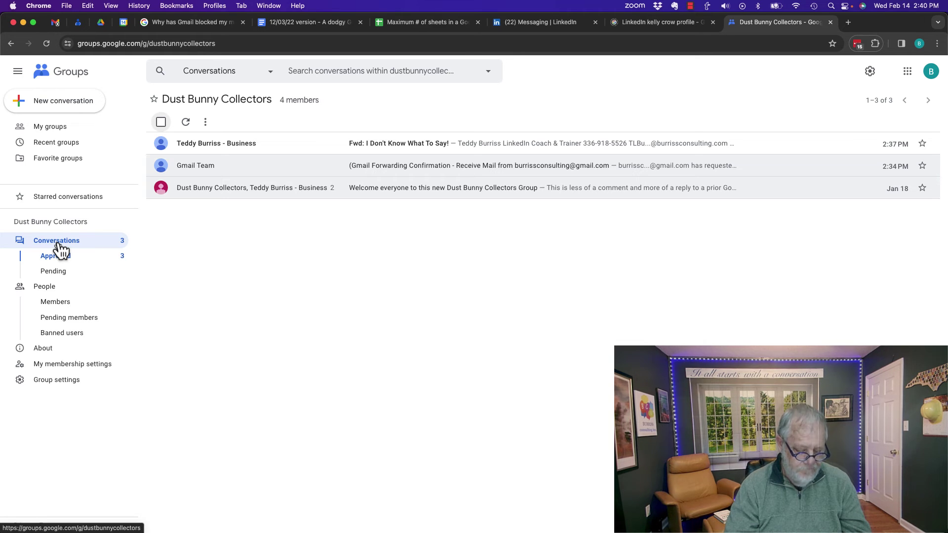
{"action": "left_click", "coordinate": [37, 388]}
{"action": "scroll", "coordinate": [279, 427], "scroll_direction": "down", "scroll_amount": 5}
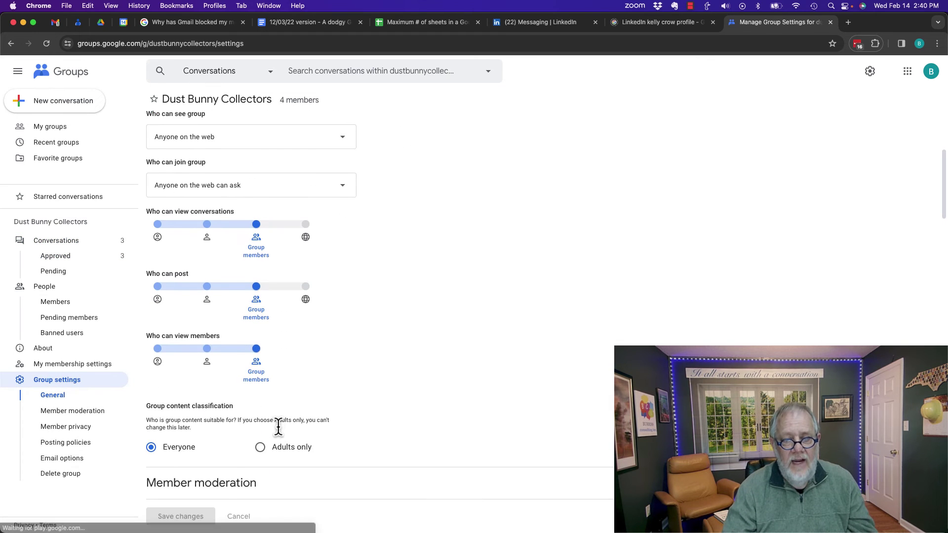
{"action": "scroll", "coordinate": [278, 428], "scroll_direction": "down", "scroll_amount": 1}
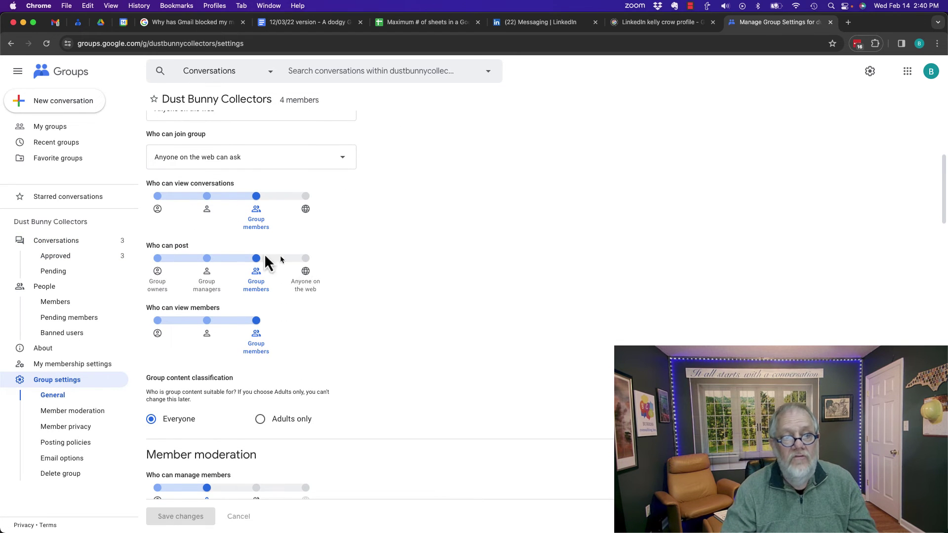
{"action": "left_click", "coordinate": [66, 260]}
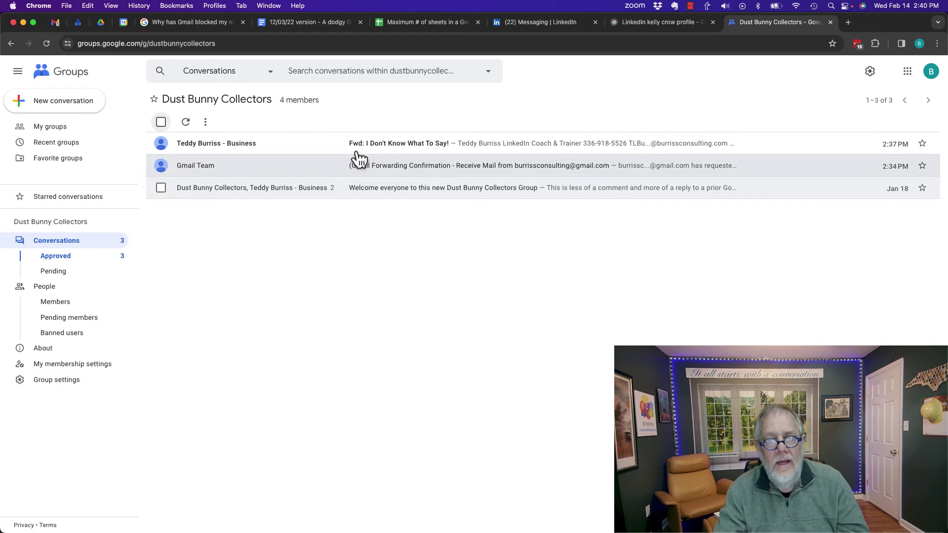
Switch to Gmail, view the new "Fwd: Reminder: Checklist of Life & Swedish Death Cleaning" message and return to the inbox.
{"action": "left_click", "coordinate": [56, 23]}
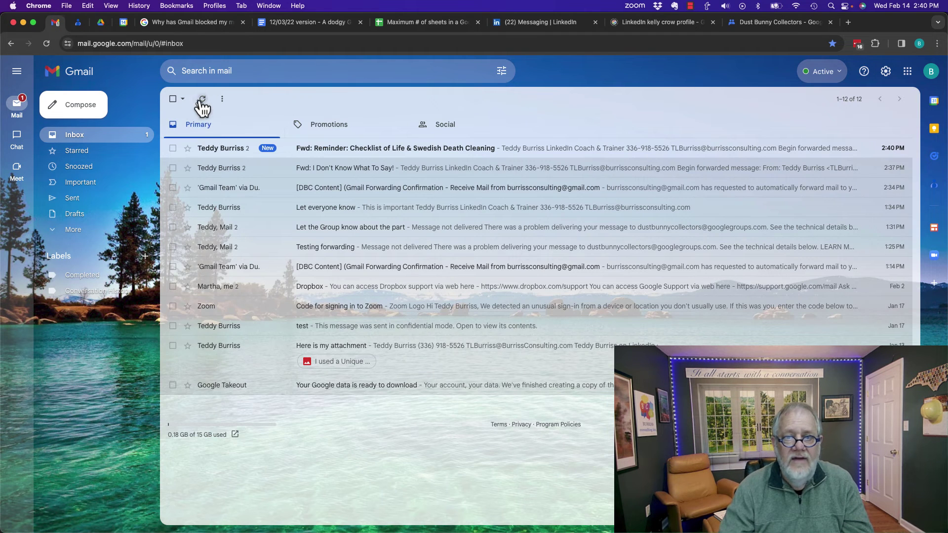
{"action": "left_click", "coordinate": [329, 151]}
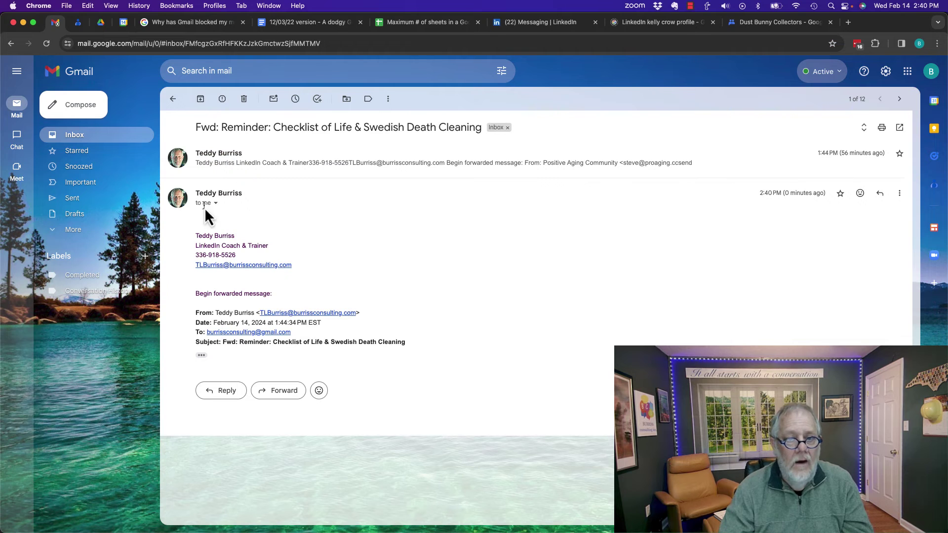
{"action": "left_click", "coordinate": [173, 99]}
Switch to Google Groups, refresh the conversations list to check for the newly forwarded message, and go back to Gmail.
{"action": "left_click", "coordinate": [757, 22]}
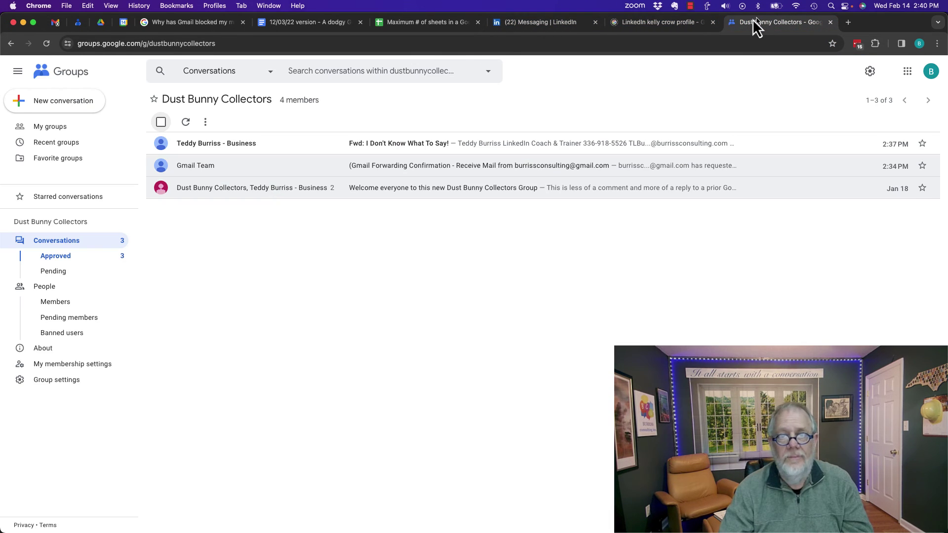
{"action": "left_click", "coordinate": [187, 122]}
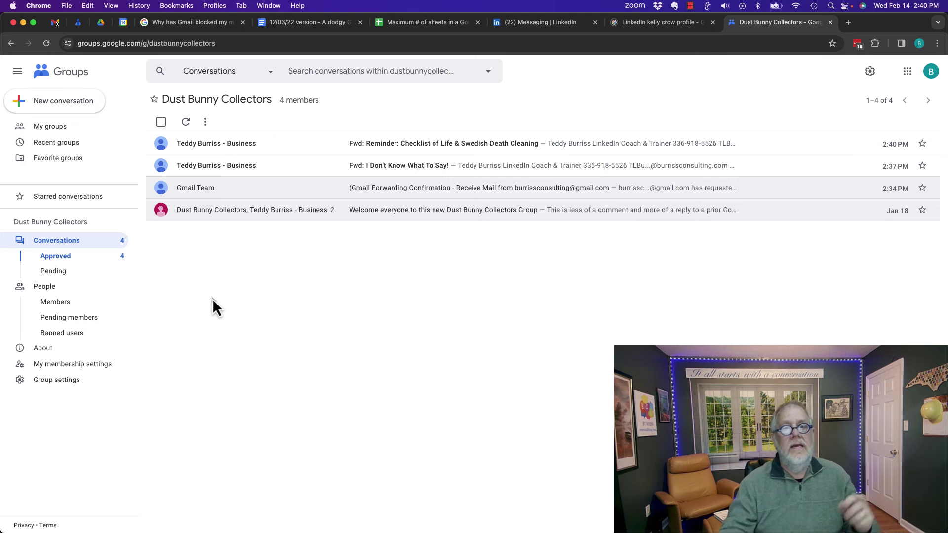
{"action": "left_click", "coordinate": [55, 22]}
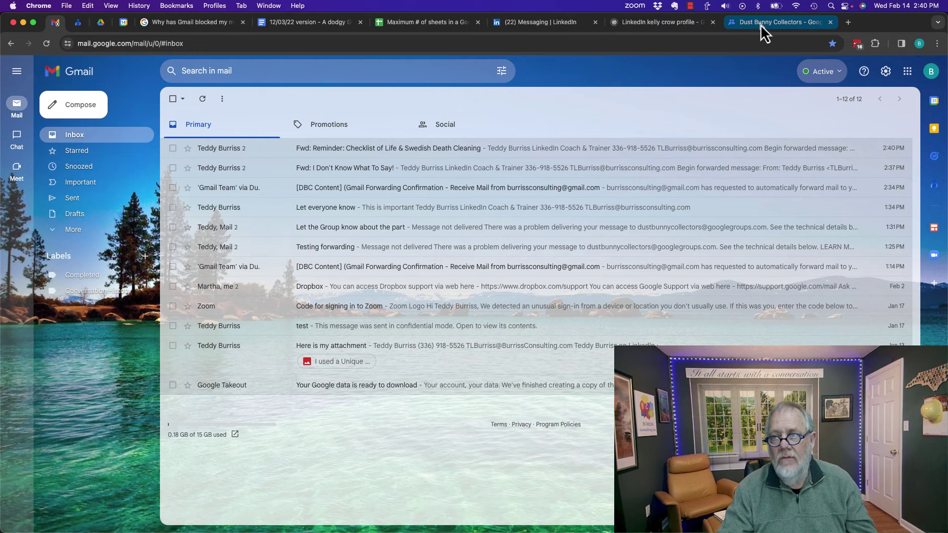
Show the Forwarding and POP/IMAP settings of the mailbox to review the group's forwarding address.
{"action": "left_click", "coordinate": [887, 73]}
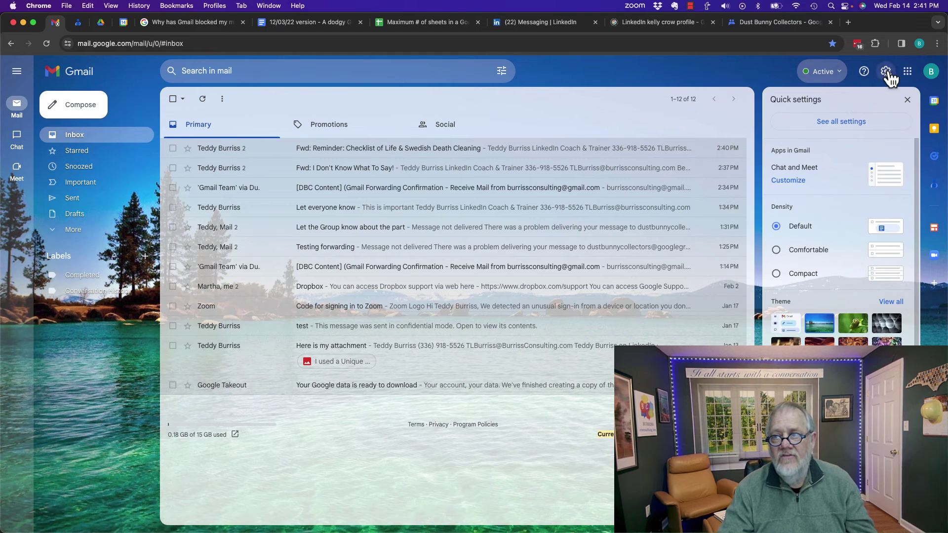
{"action": "left_click", "coordinate": [841, 122]}
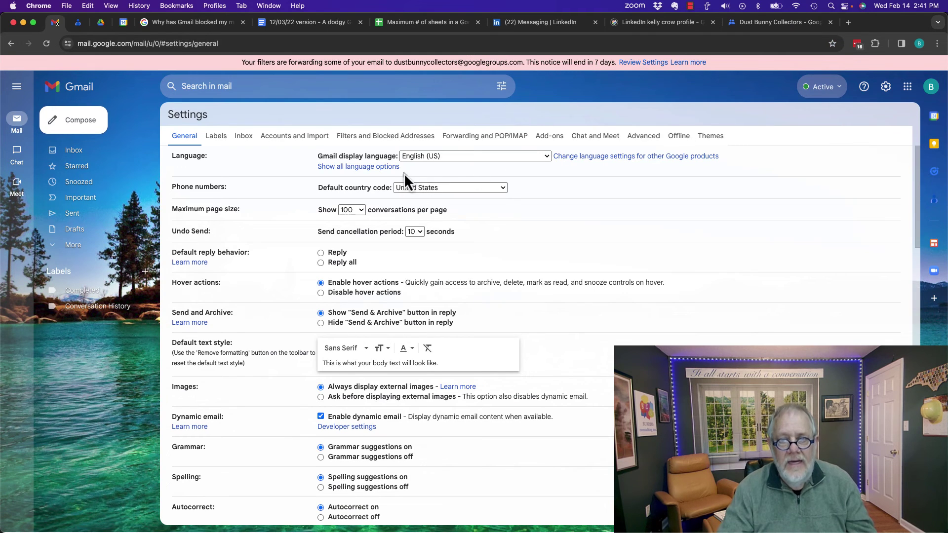
{"action": "left_click", "coordinate": [481, 136]}
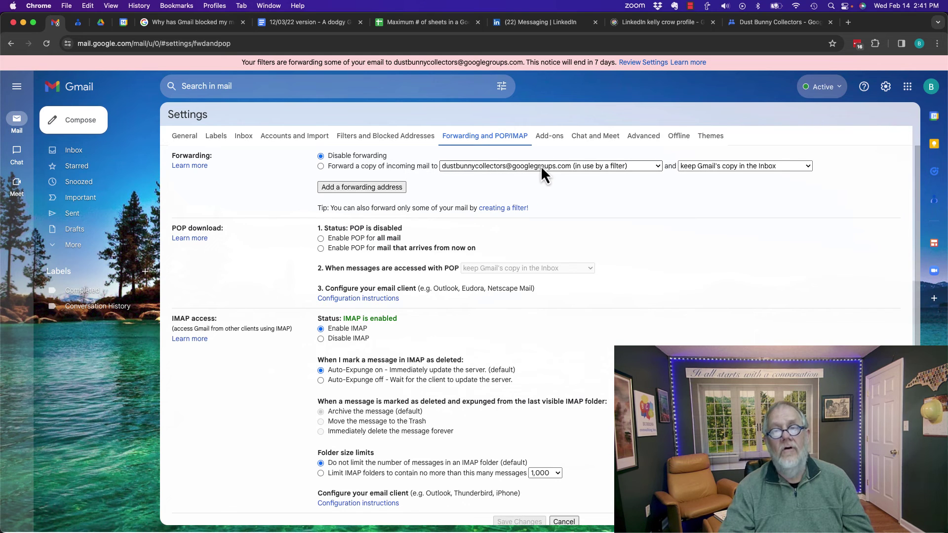
Review the mailbox's forwarding filter, then switch to Google Groups and examine the "Who can post" permission in the group settings.
{"action": "left_click", "coordinate": [353, 137]}
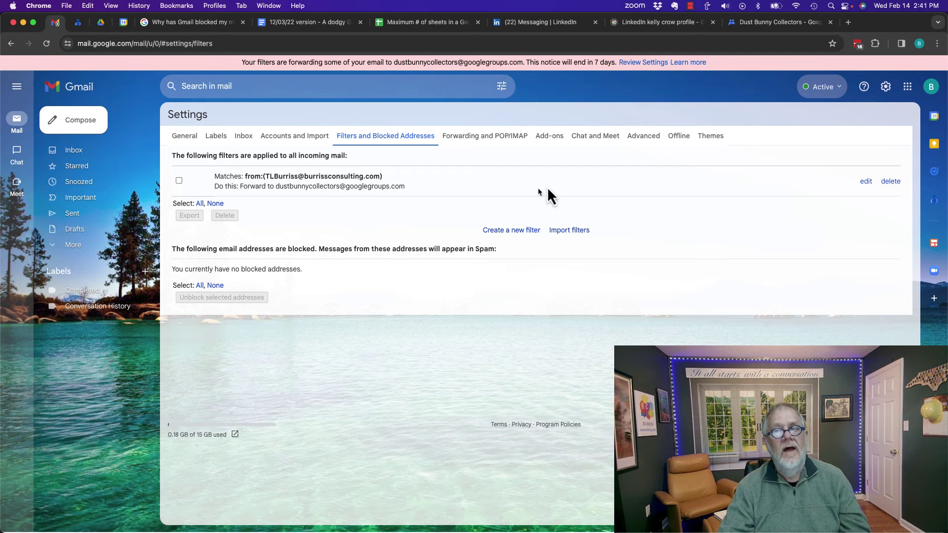
{"action": "left_click", "coordinate": [766, 24]}
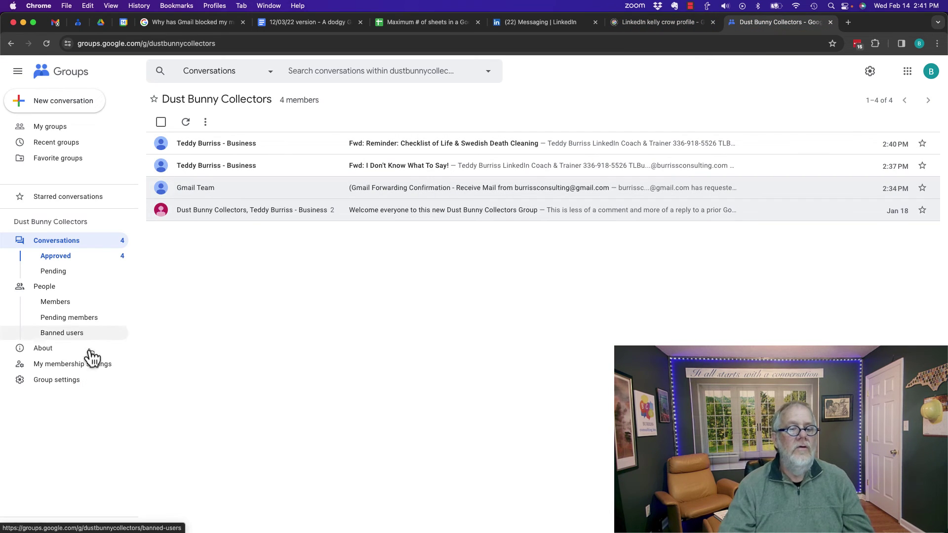
{"action": "left_click", "coordinate": [56, 383]}
{"action": "scroll", "coordinate": [392, 376], "scroll_direction": "down", "scroll_amount": 10}
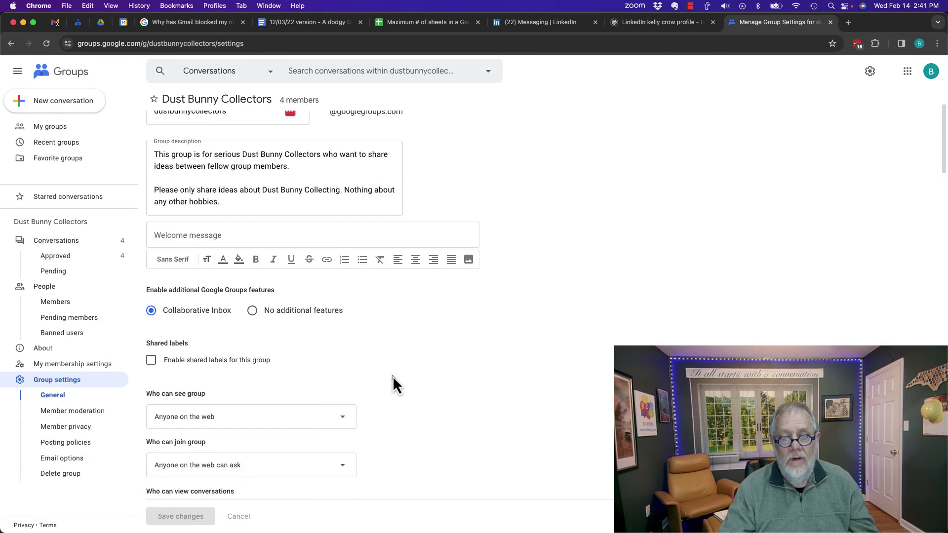
{"action": "scroll", "coordinate": [393, 375], "scroll_direction": "up", "scroll_amount": 2}
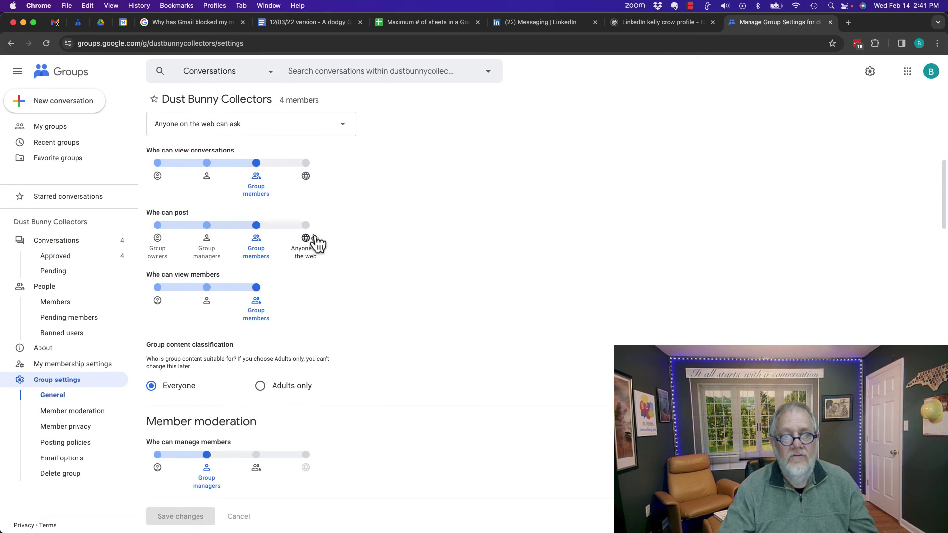
Switch to Gmail and delete the filter that forwards the sender's messages to the Google Group.
{"action": "left_click", "coordinate": [56, 23]}
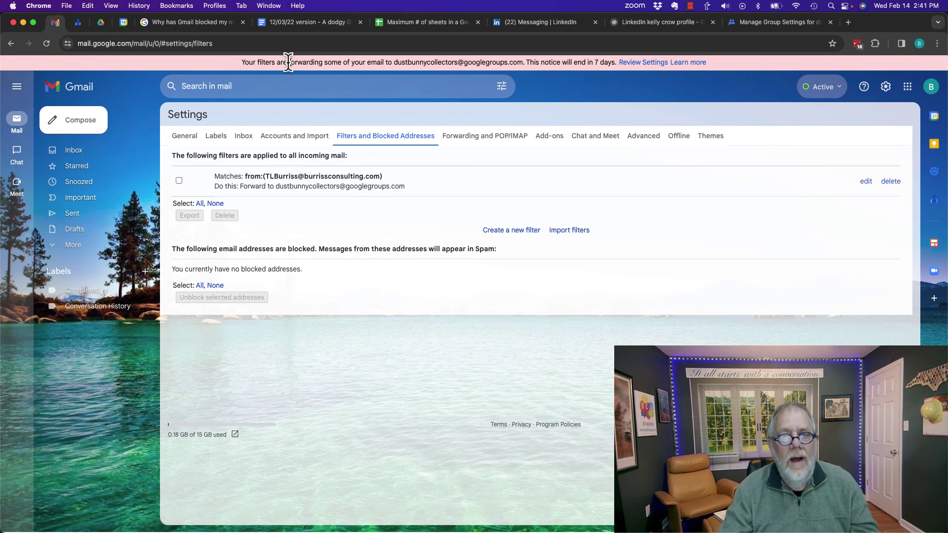
{"action": "left_click_drag", "start_coordinate": [273, 62], "coordinate": [387, 62]}
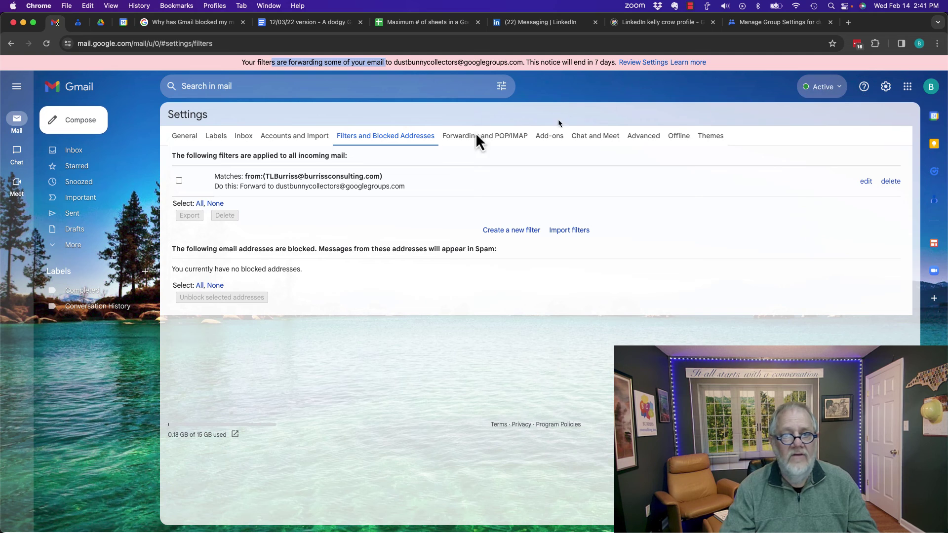
{"action": "left_click", "coordinate": [299, 138]}
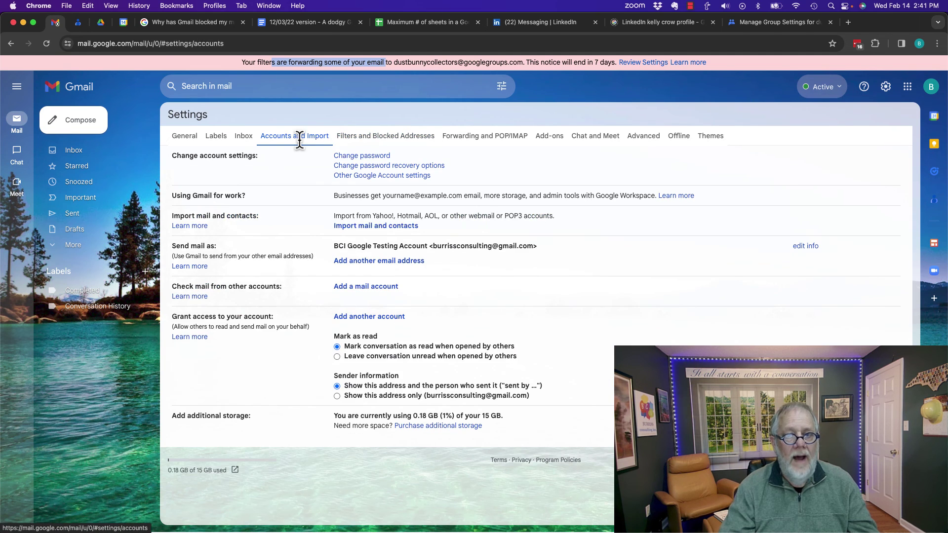
{"action": "left_click", "coordinate": [362, 138]}
{"action": "left_click", "coordinate": [178, 181]}
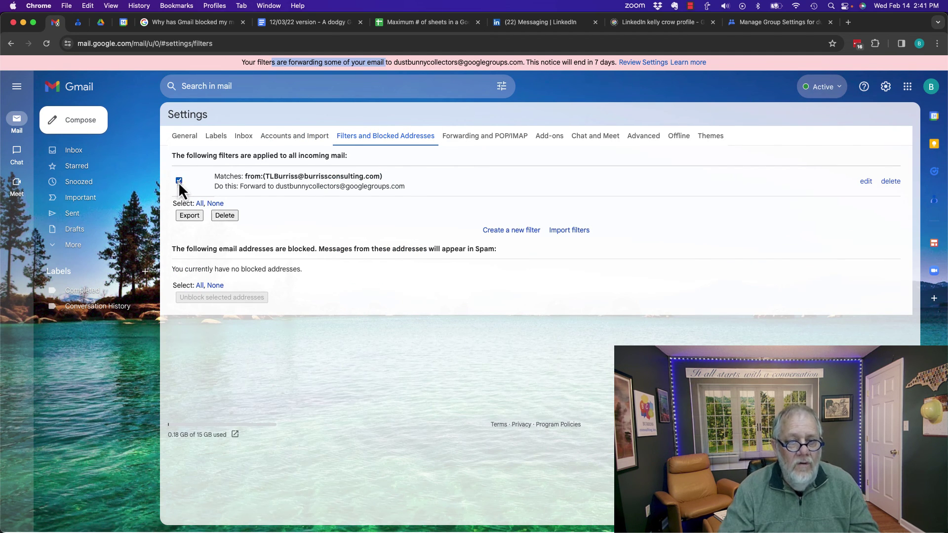
{"action": "left_click", "coordinate": [887, 182]}
{"action": "left_click", "coordinate": [567, 315]}
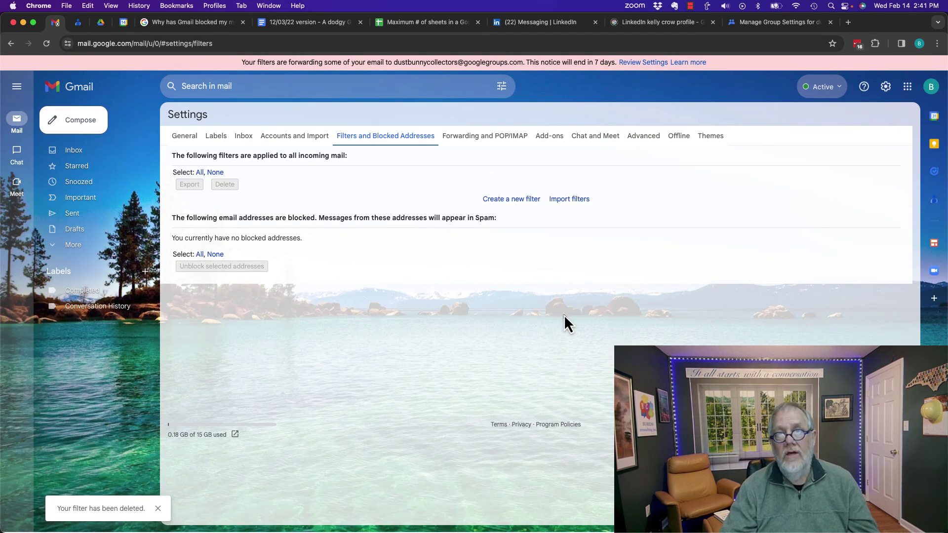
Remove the Google Group's address from the mailbox's forwarding addresses, including any filters that forward to it.
{"action": "left_click", "coordinate": [463, 139]}
{"action": "left_click_drag", "start_coordinate": [169, 156], "coordinate": [220, 158]}
{"action": "left_click", "coordinate": [484, 165]}
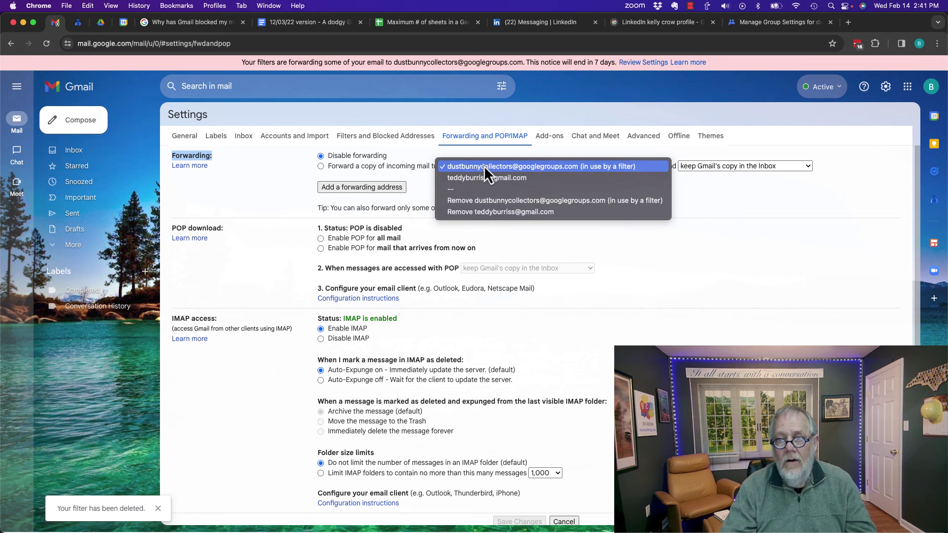
{"action": "left_click", "coordinate": [551, 200]}
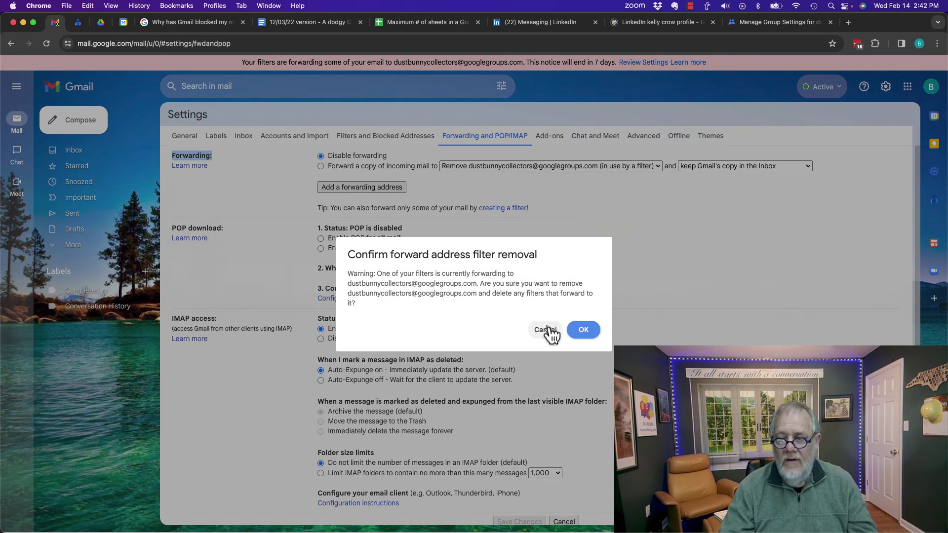
{"action": "left_click", "coordinate": [583, 331]}
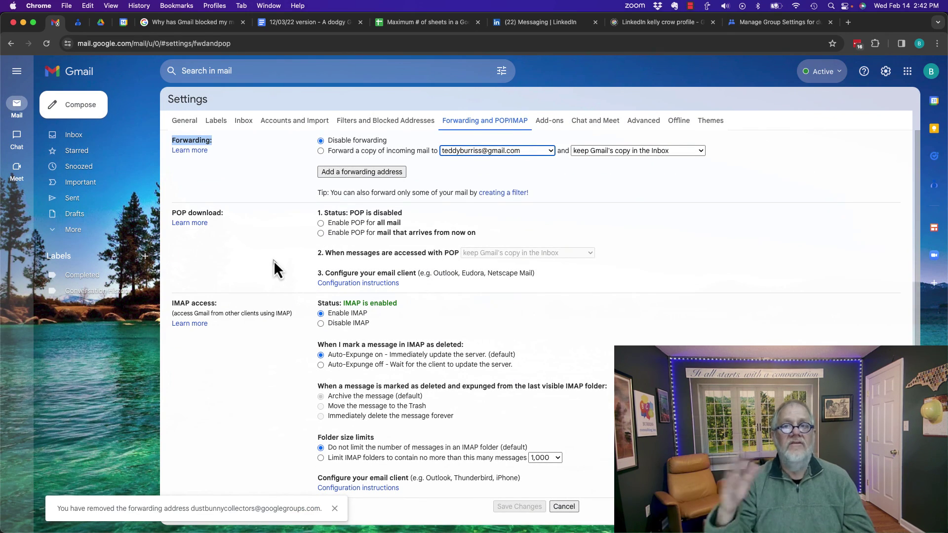